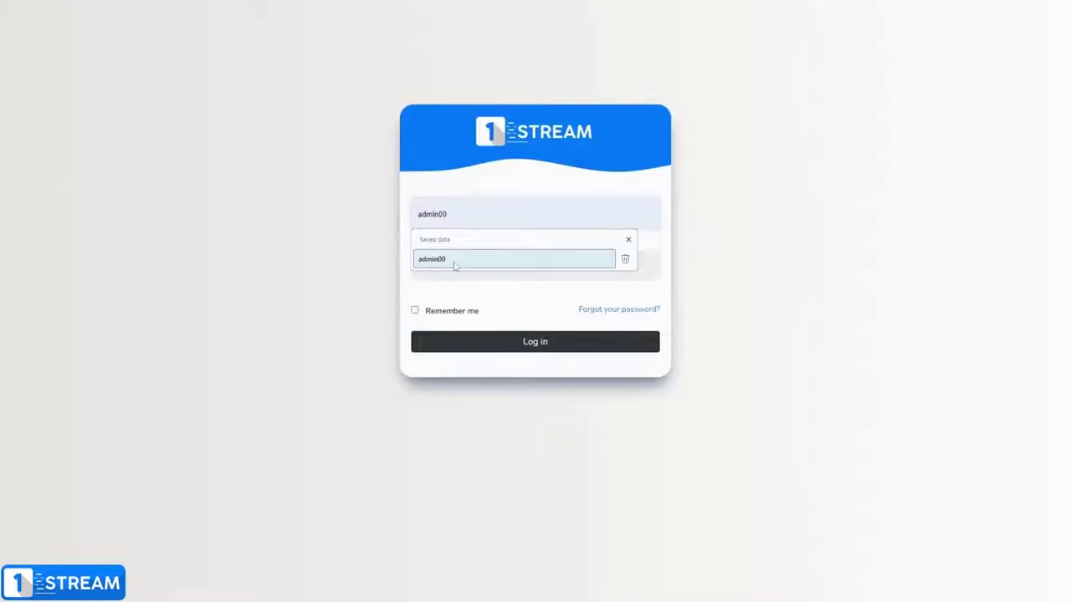
- Log in to the panel as admin00 with the account password
text(•••)
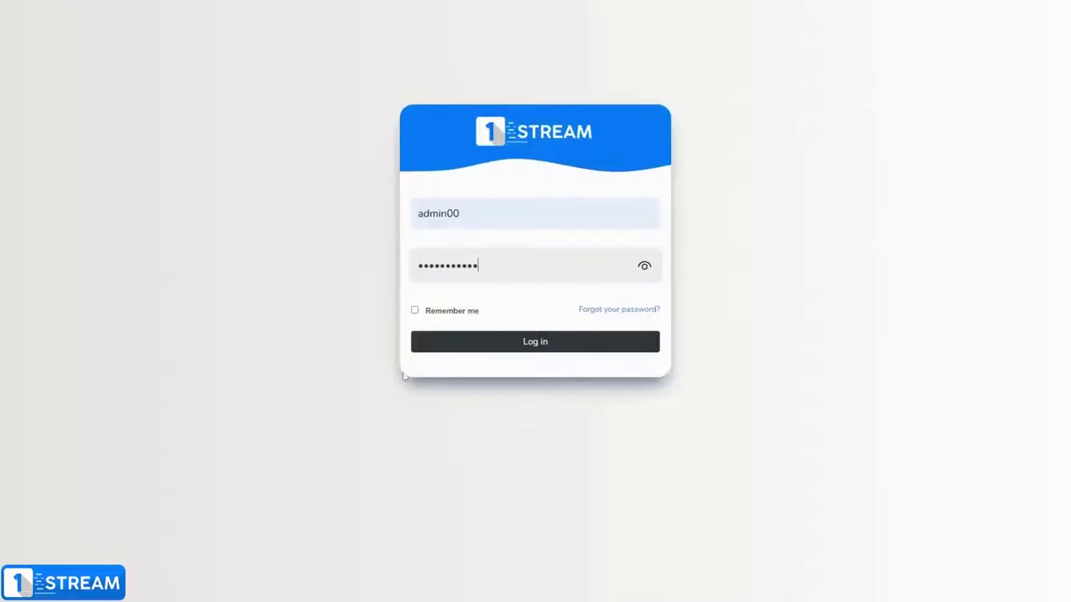
text(••••••••)
click(537, 353)
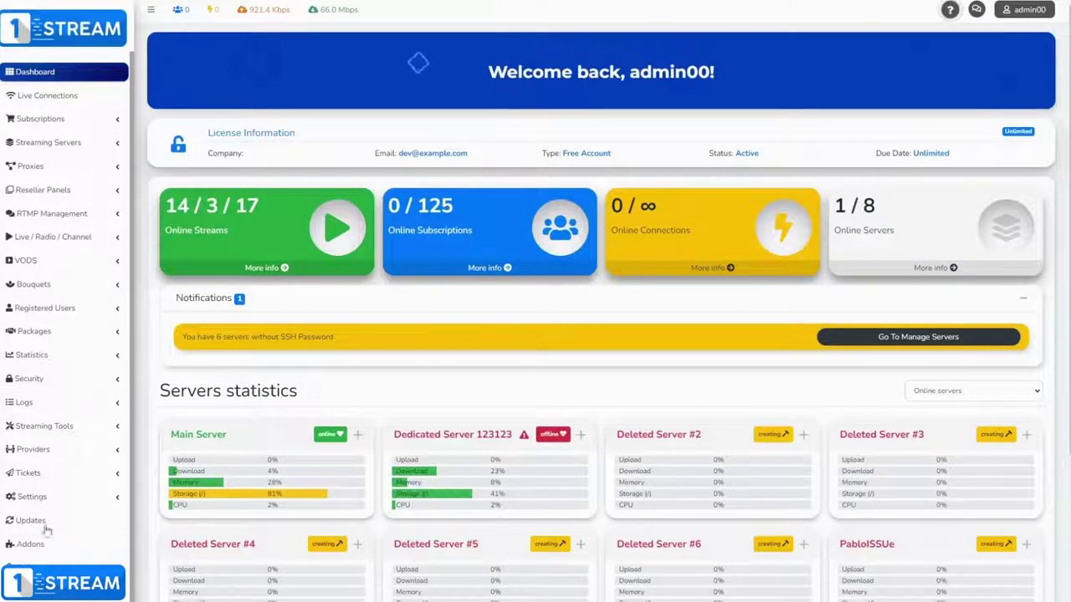
- Start a new registered user with the username example_video, and enter and confirm the account password
click(36, 310)
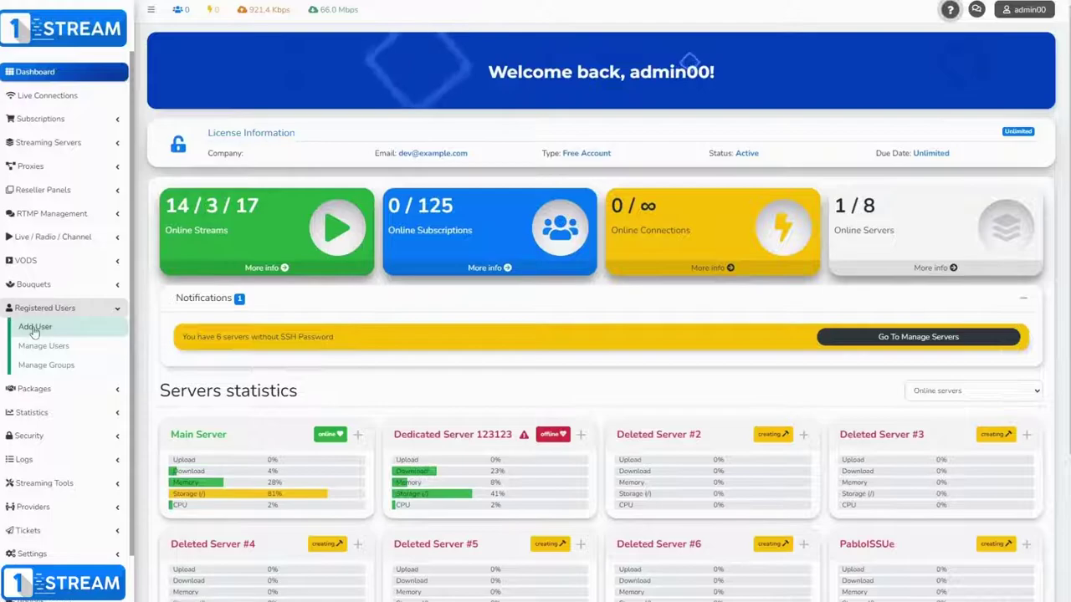
click(35, 328)
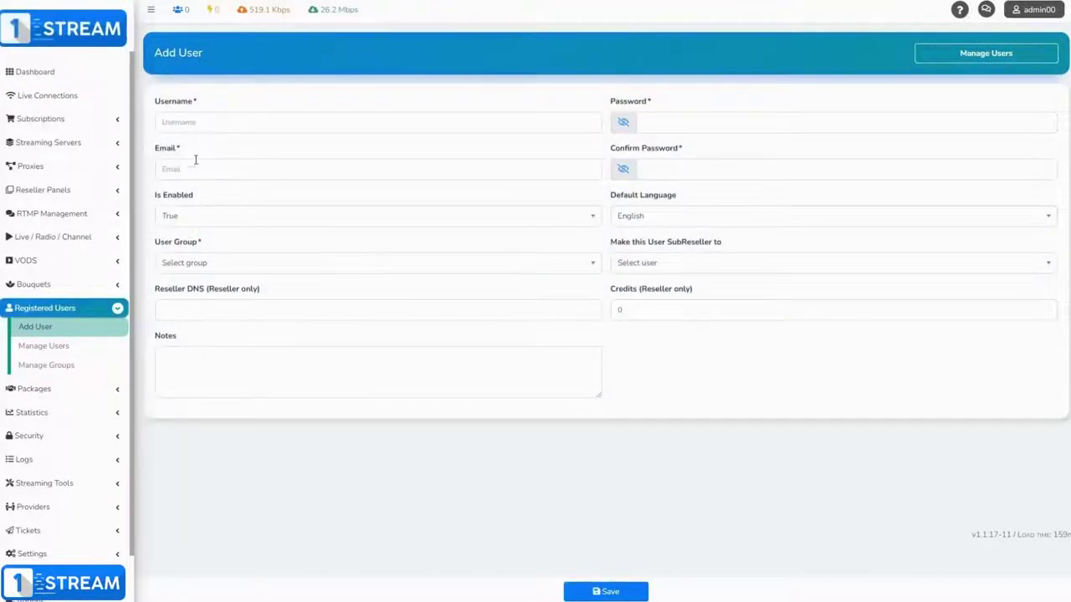
click(198, 121)
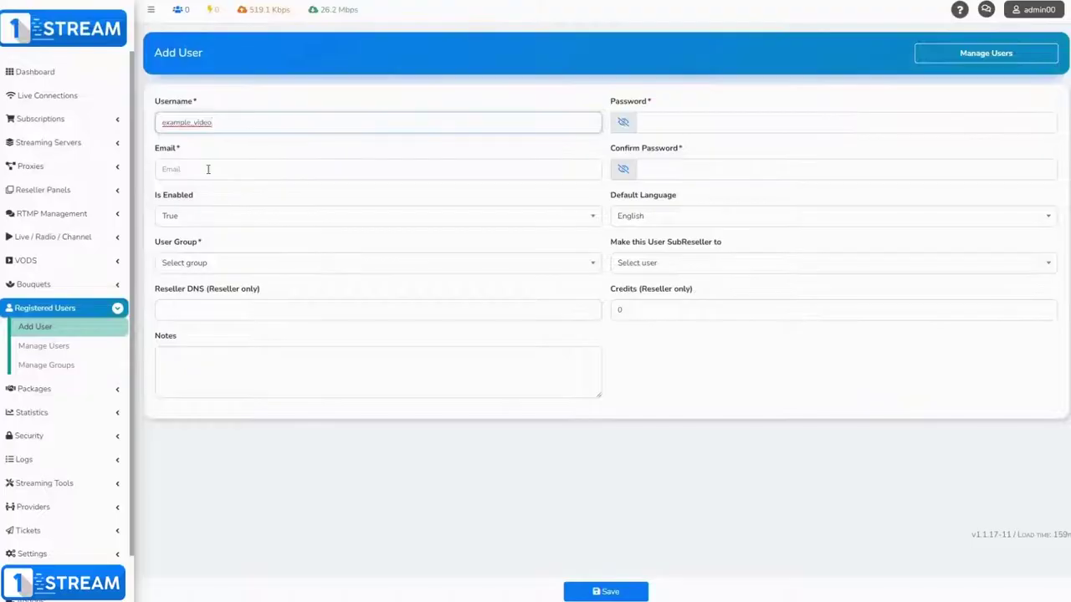
click(661, 122)
text(••••••)
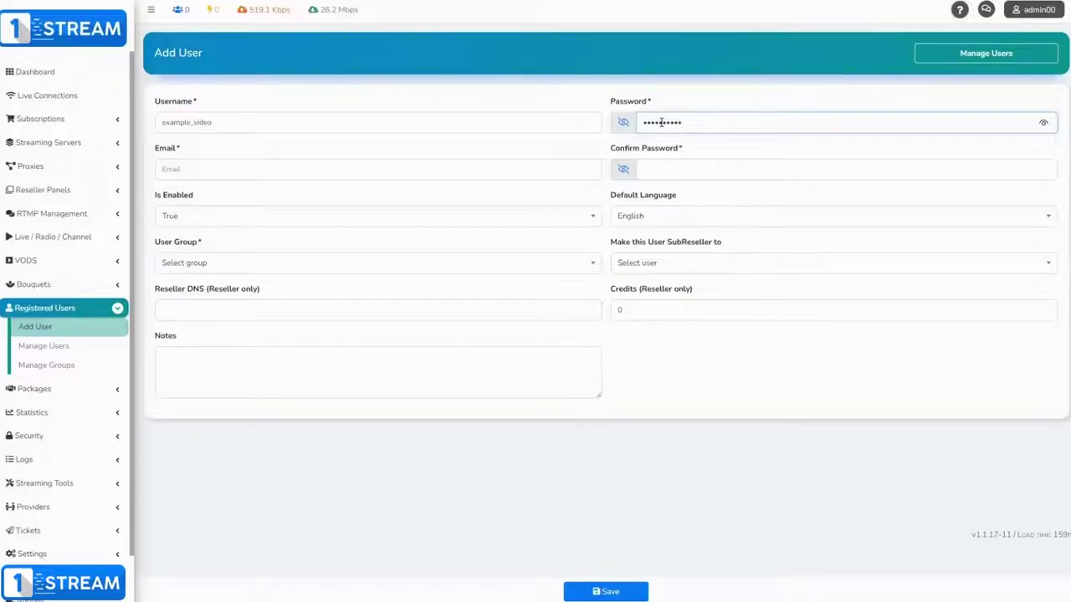
click(709, 170)
text(••••)
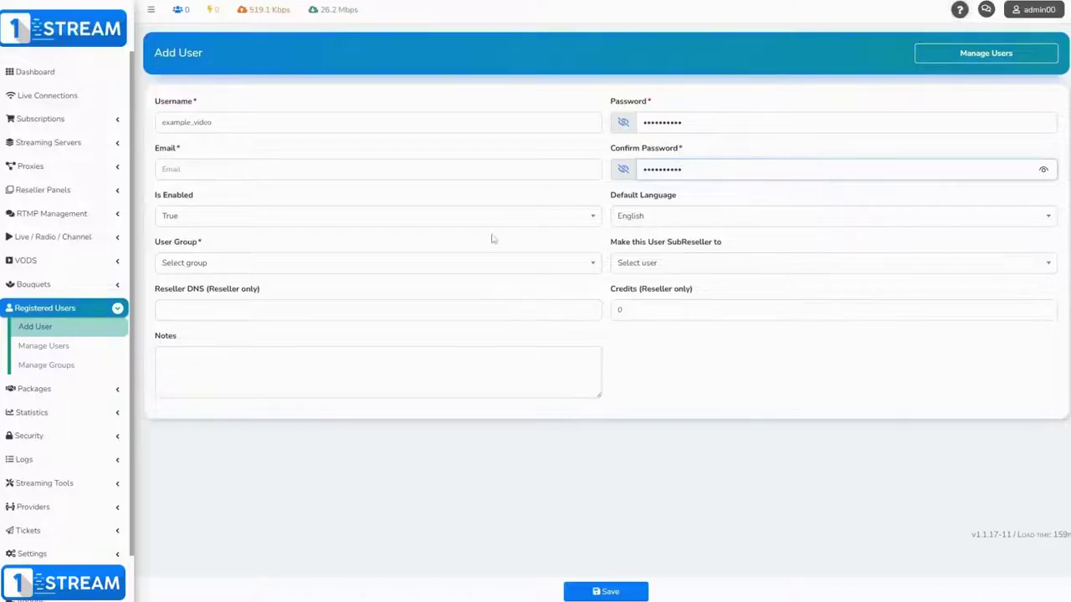
- Fill in the new user's email, assign the user to the reseller group, and save the user
click(174, 169)
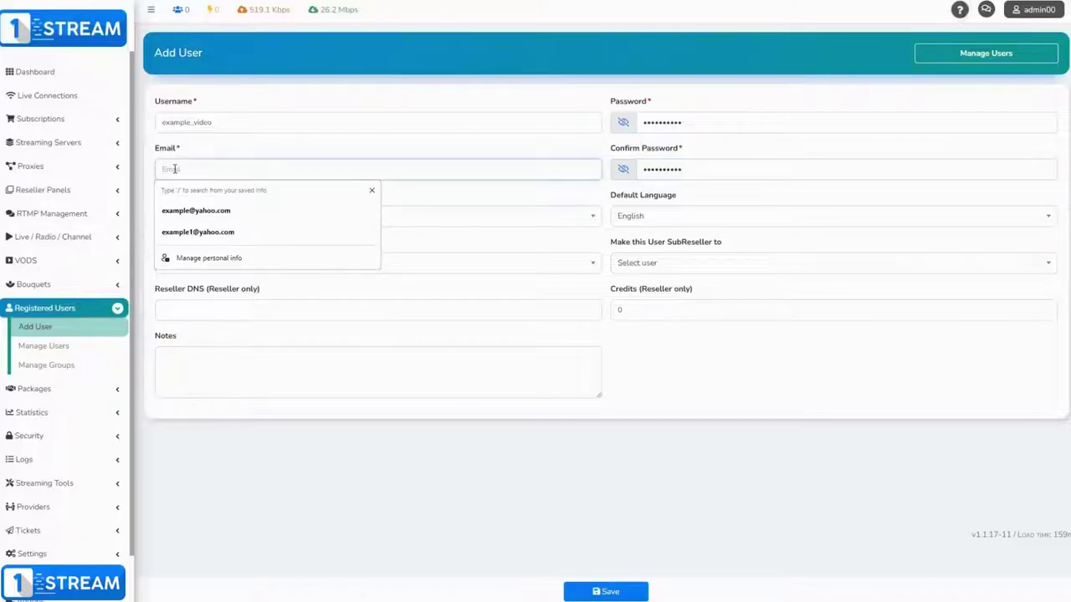
click(192, 212)
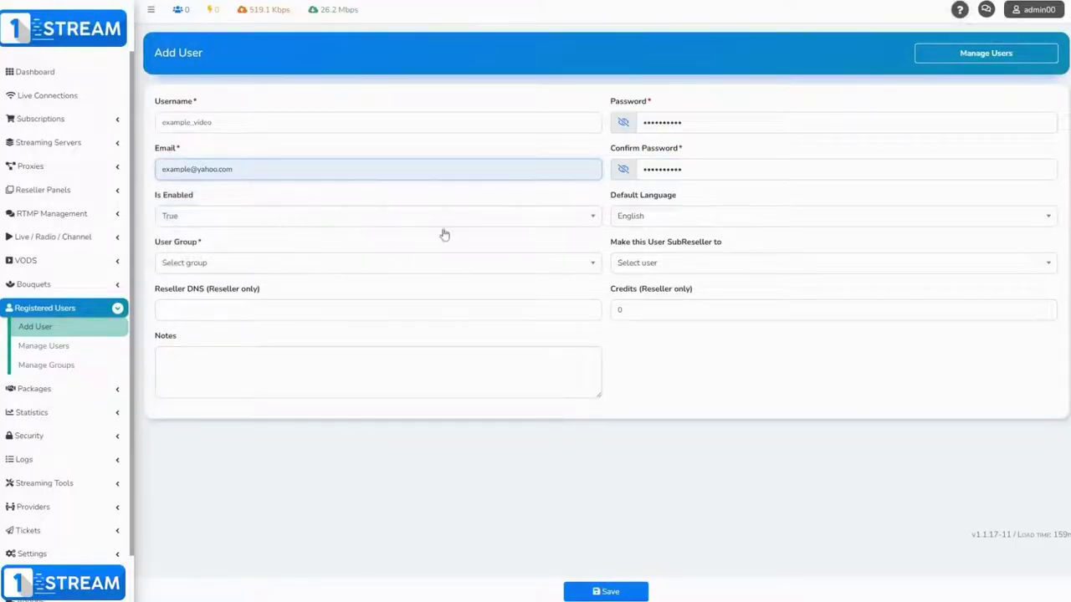
click(236, 268)
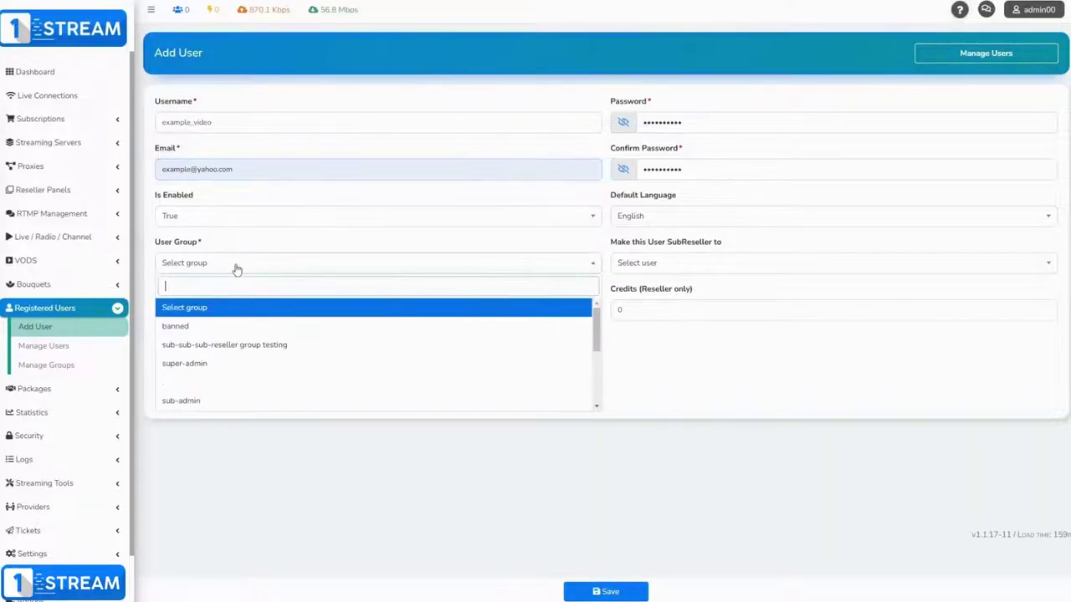
scroll(259, 387, down, 2)
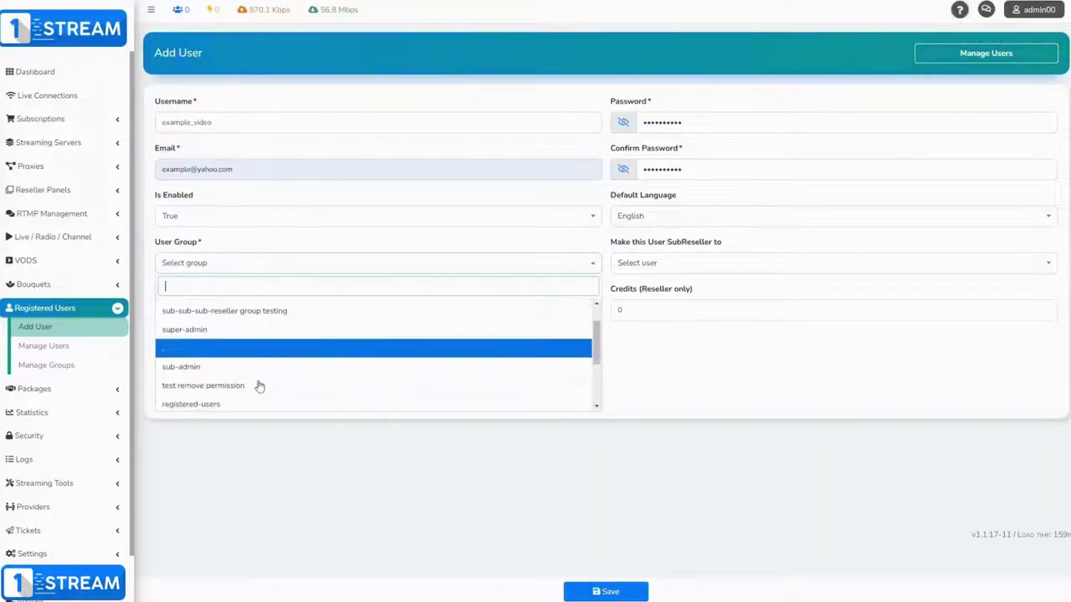
scroll(259, 386, down, 3)
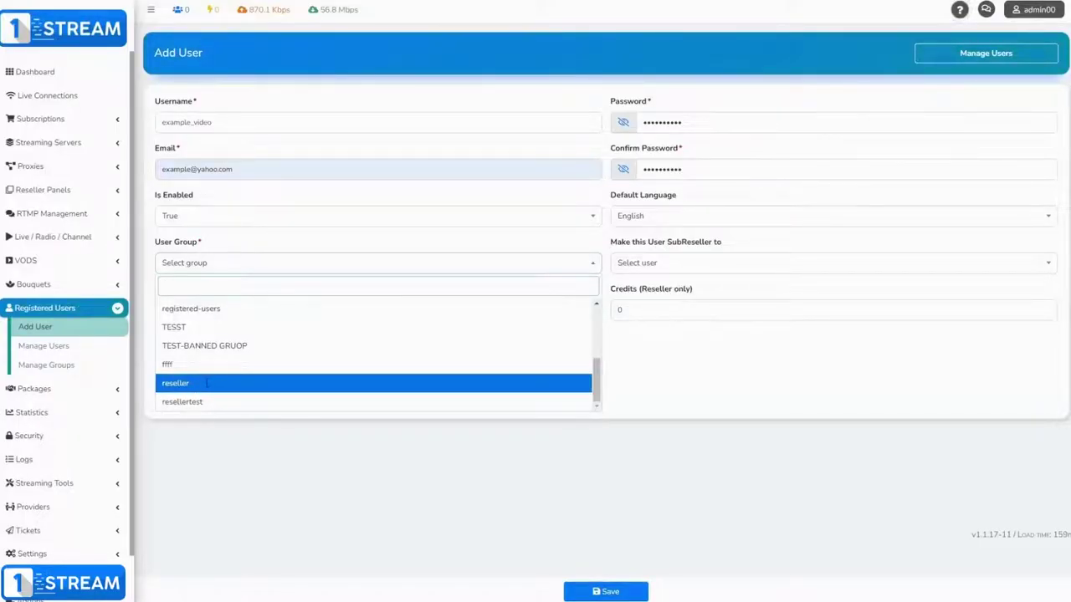
click(207, 383)
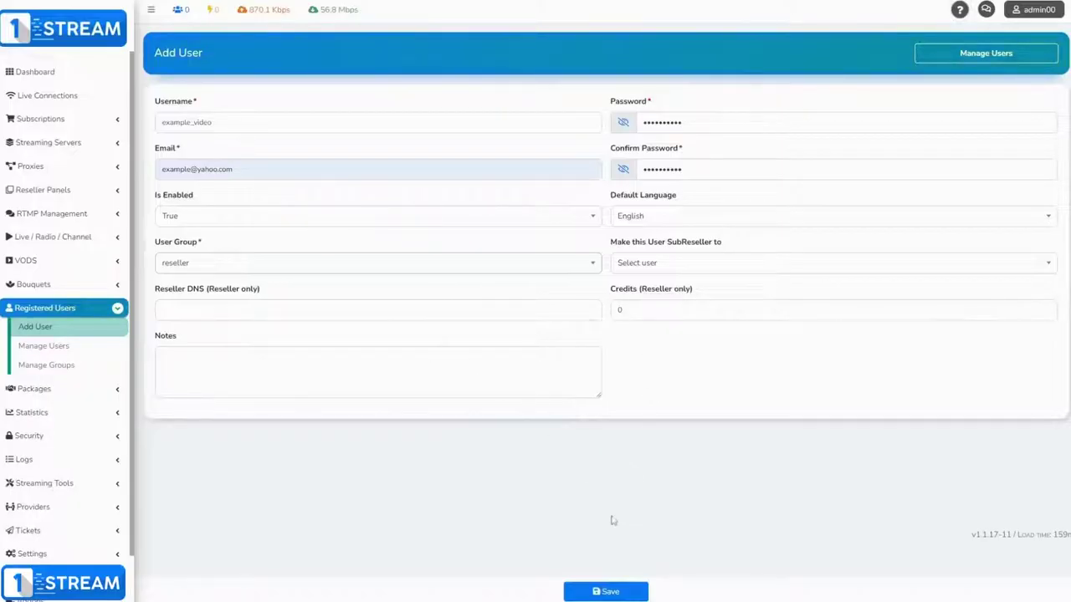
click(592, 592)
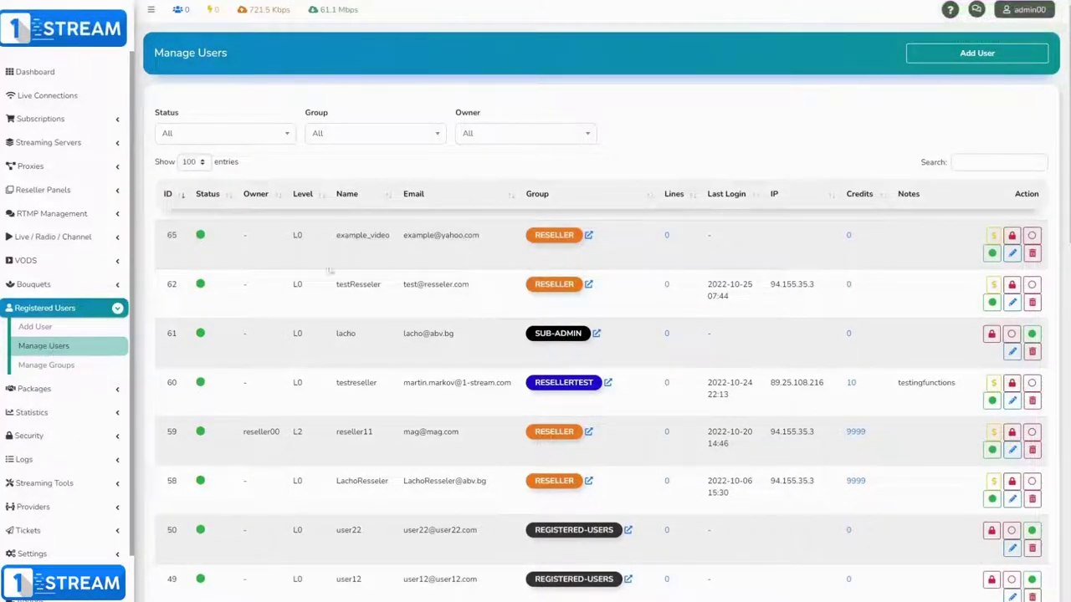
- Add 100 credits to the example_video reseller account
click(994, 237)
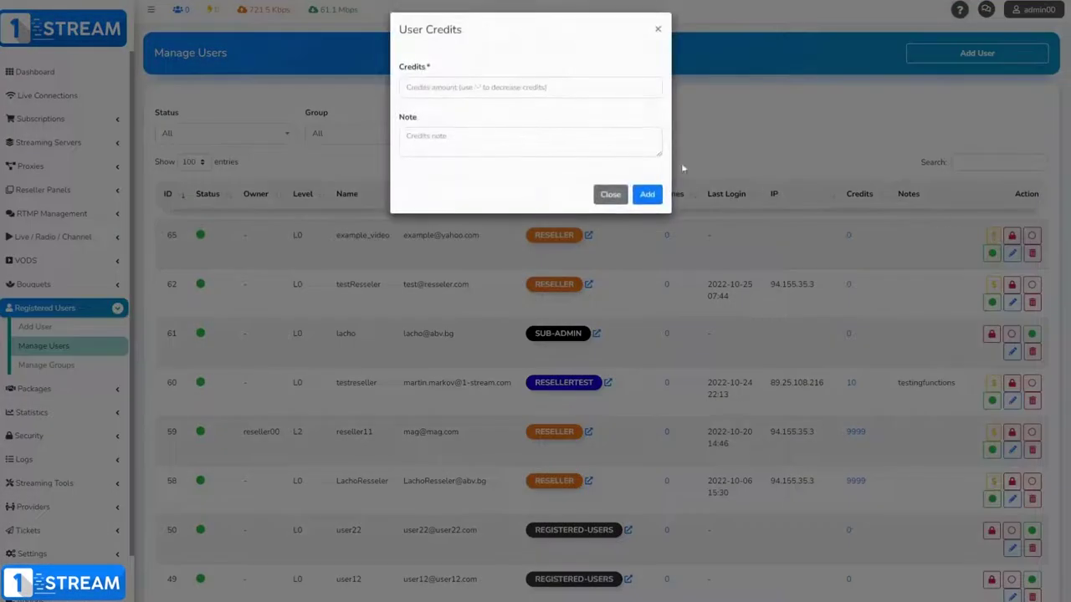
click(454, 94)
text(100)
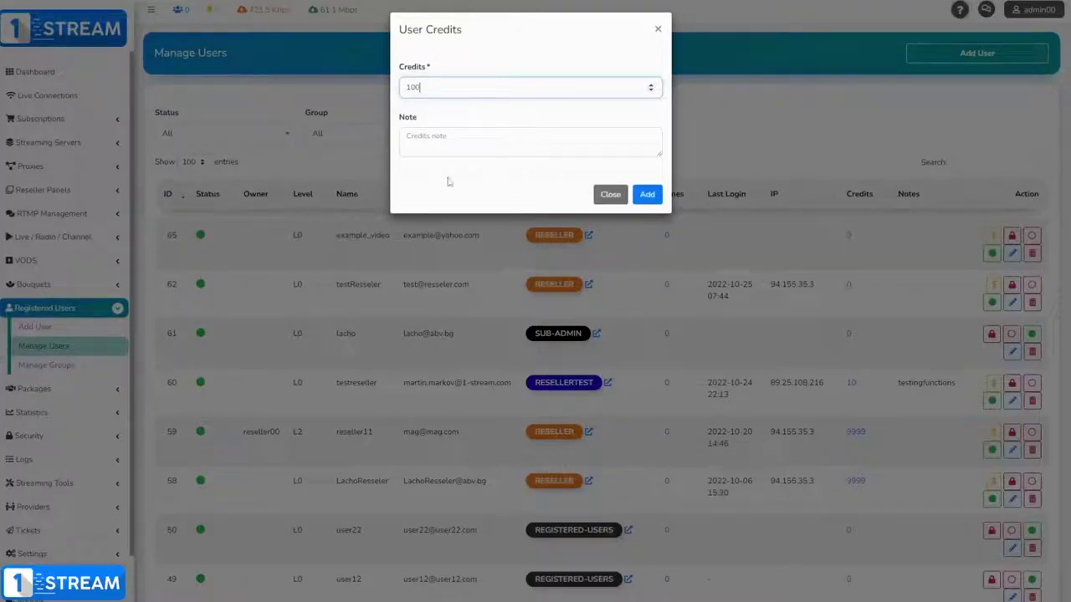
click(648, 195)
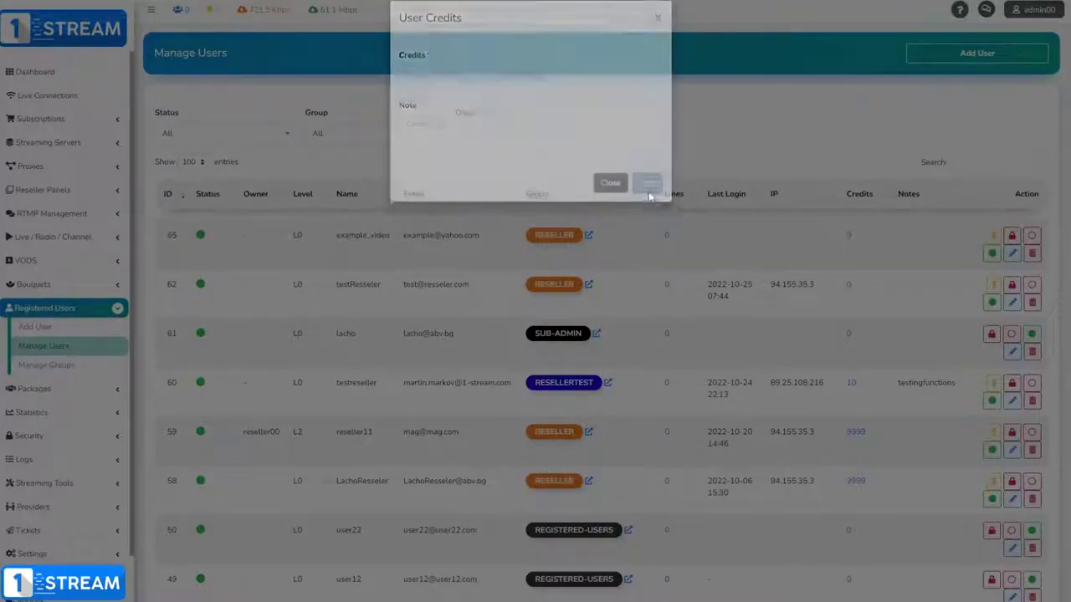
double_click(866, 240)
click(878, 240)
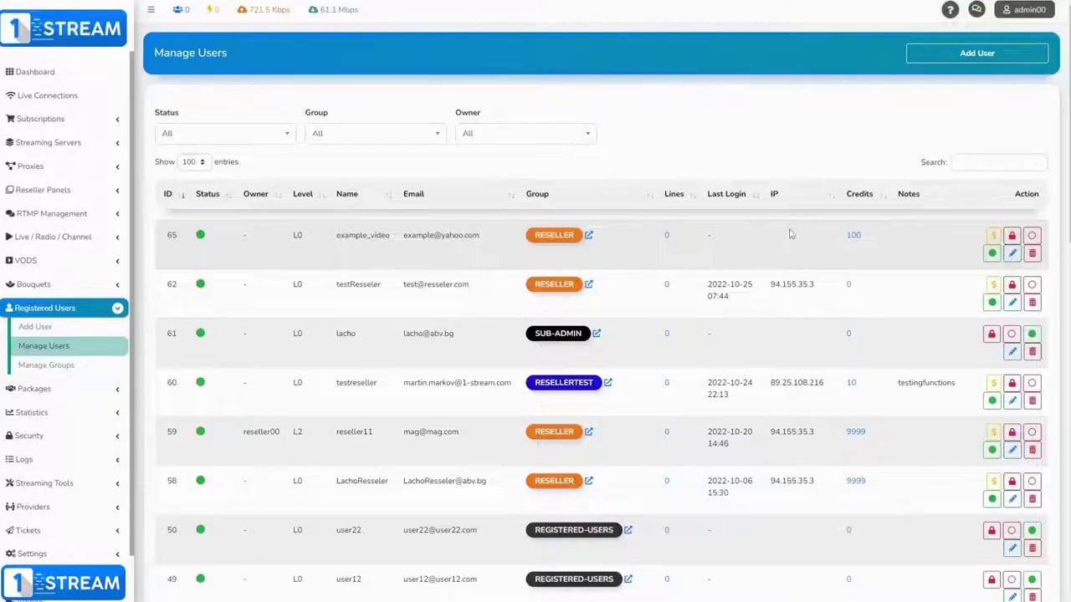
- Log out of the admin account and log in as the new reseller with its email and account password
click(1028, 10)
click(979, 154)
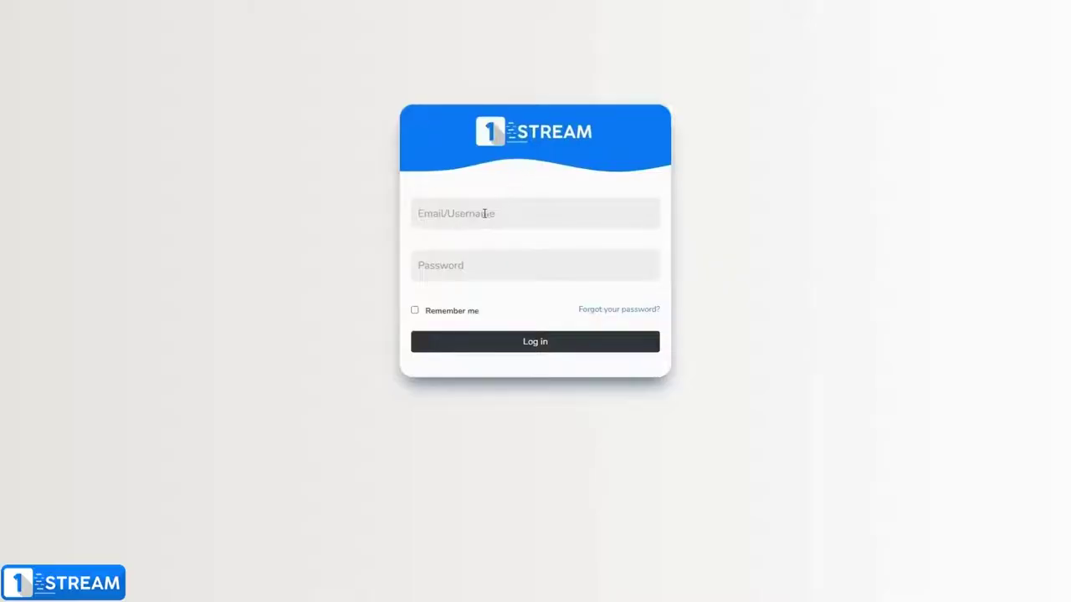
click(448, 212)
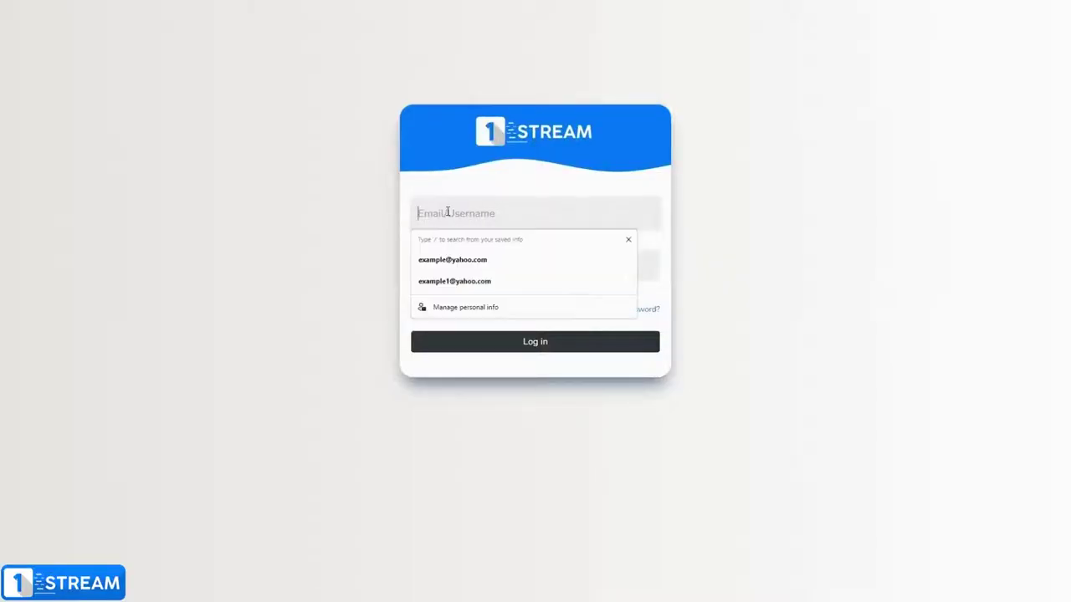
click(452, 260)
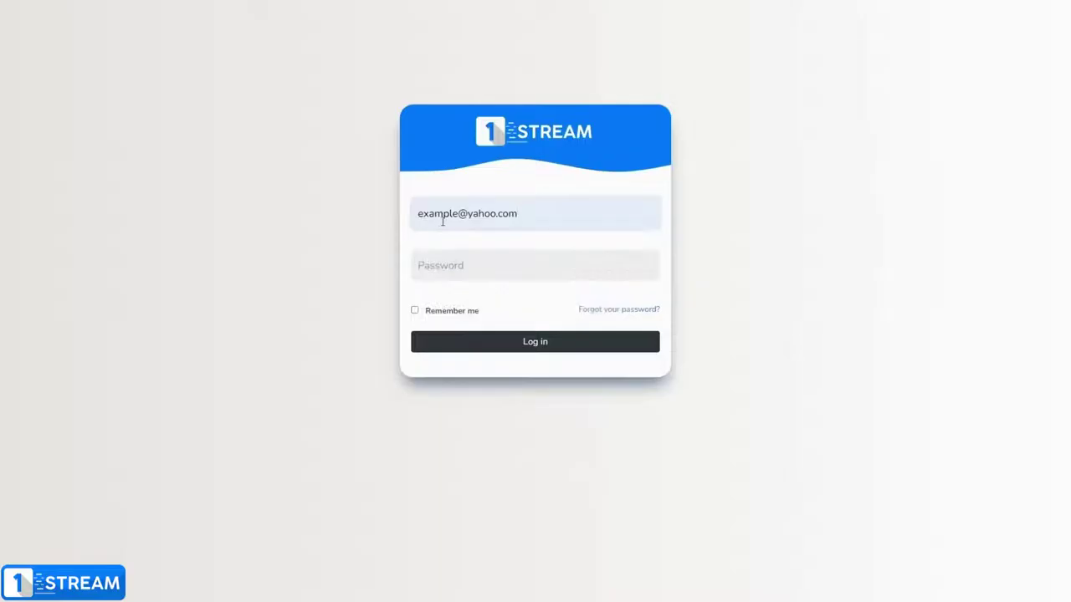
click(439, 270)
text(••)
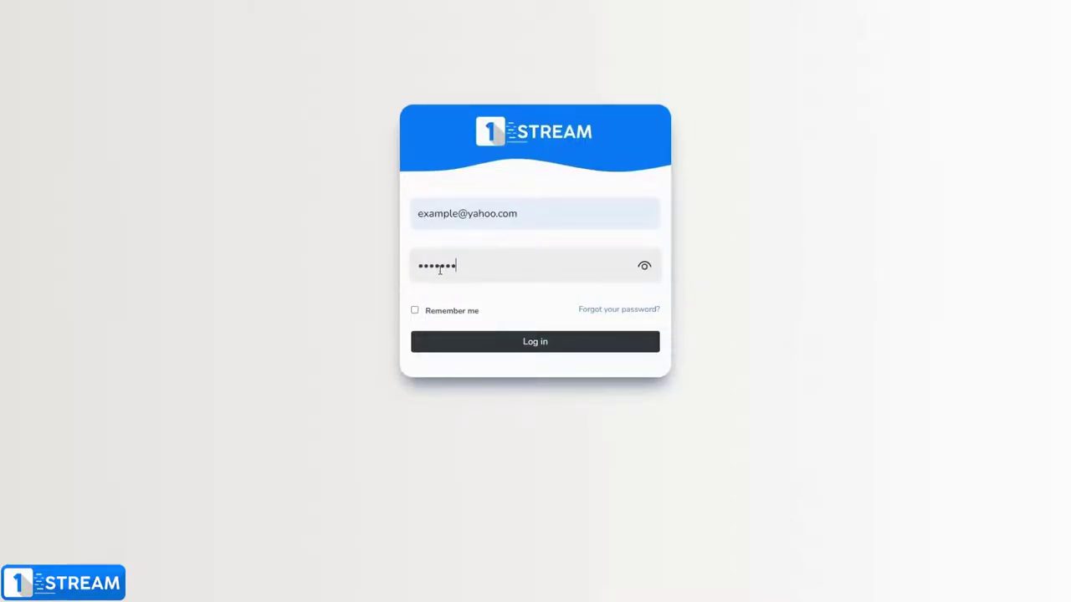
click(536, 342)
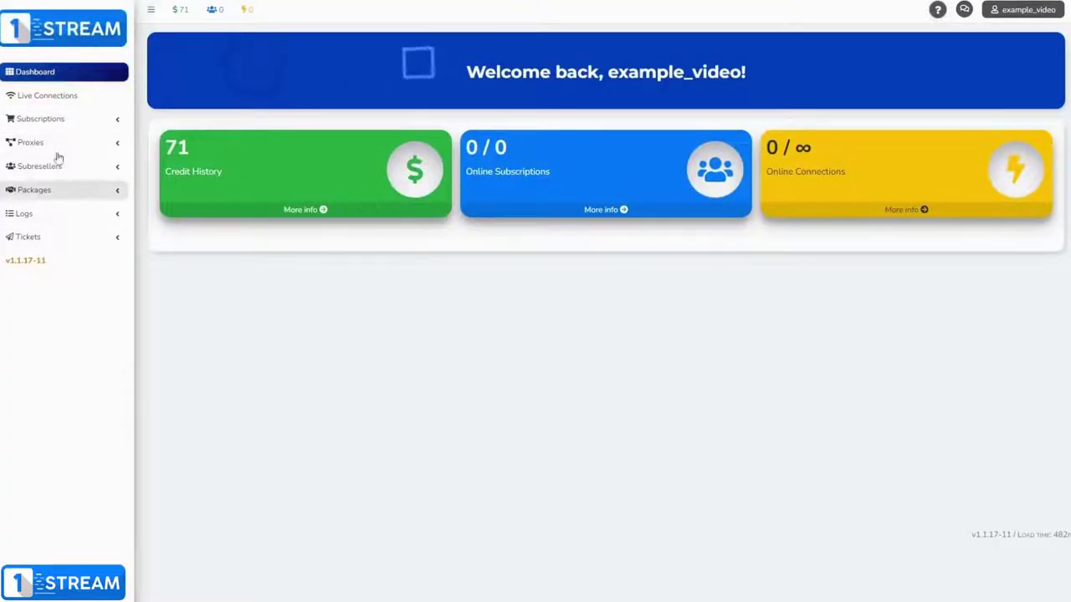
- Add a subscription line with the username asd and the official 1 month package, leaving the password blank, and save it
click(42, 122)
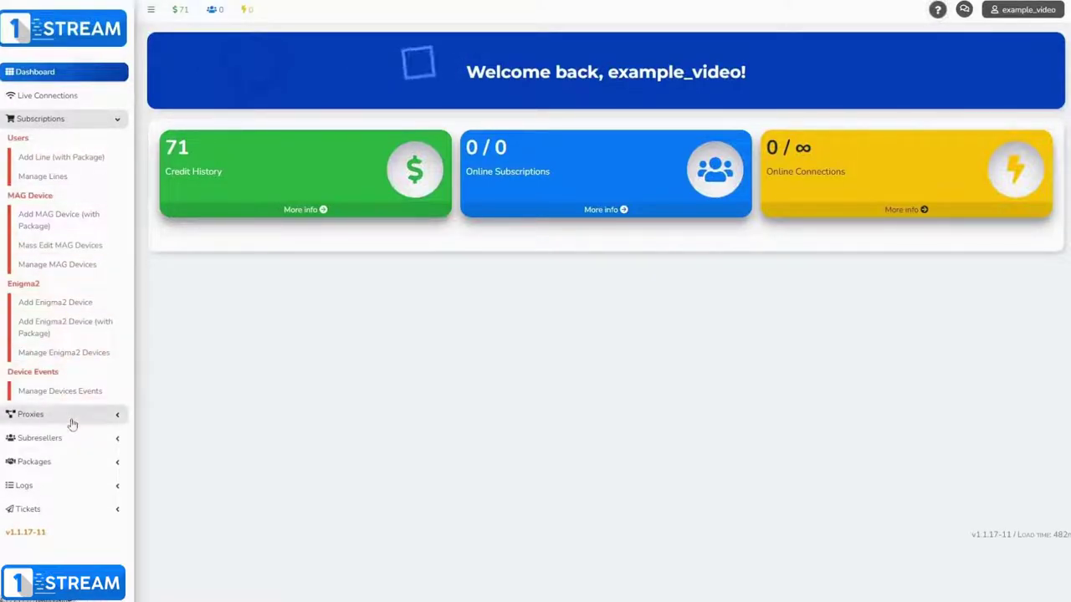
click(63, 159)
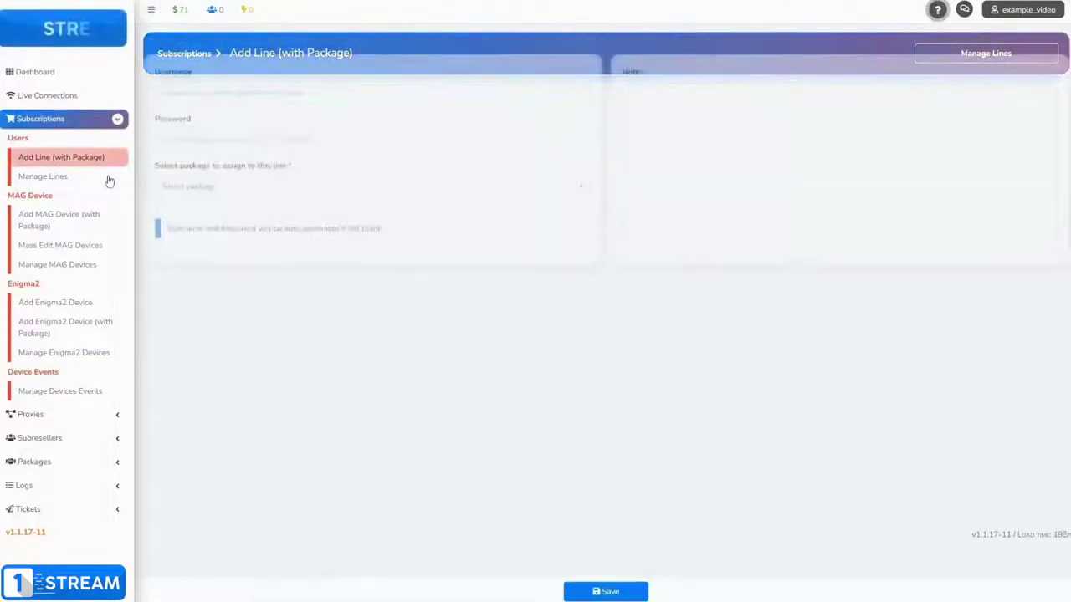
click(190, 126)
text(asd)
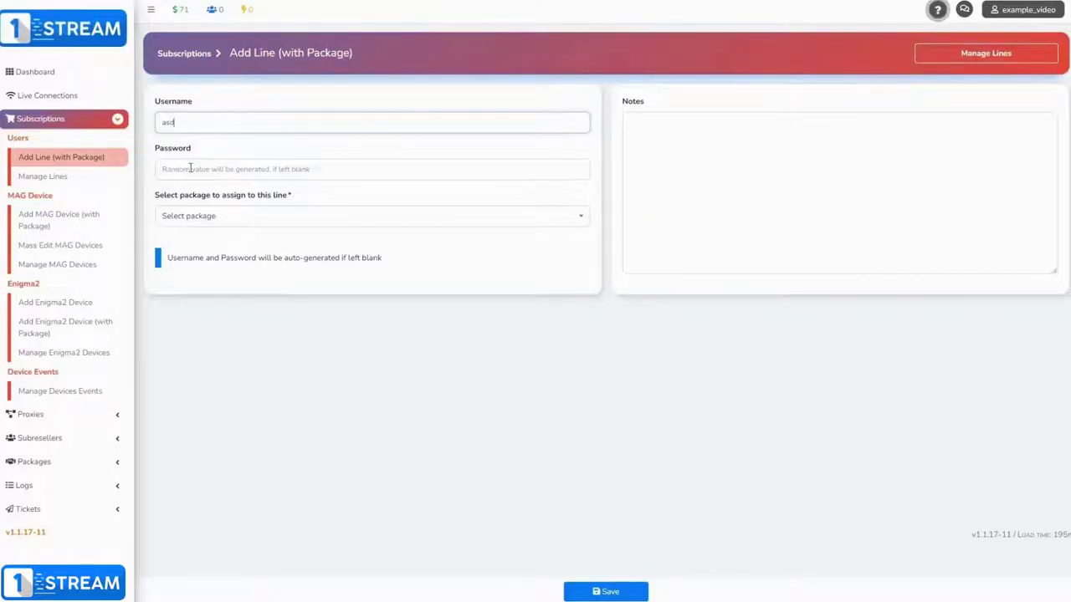
click(186, 215)
scroll(239, 301, down, 5)
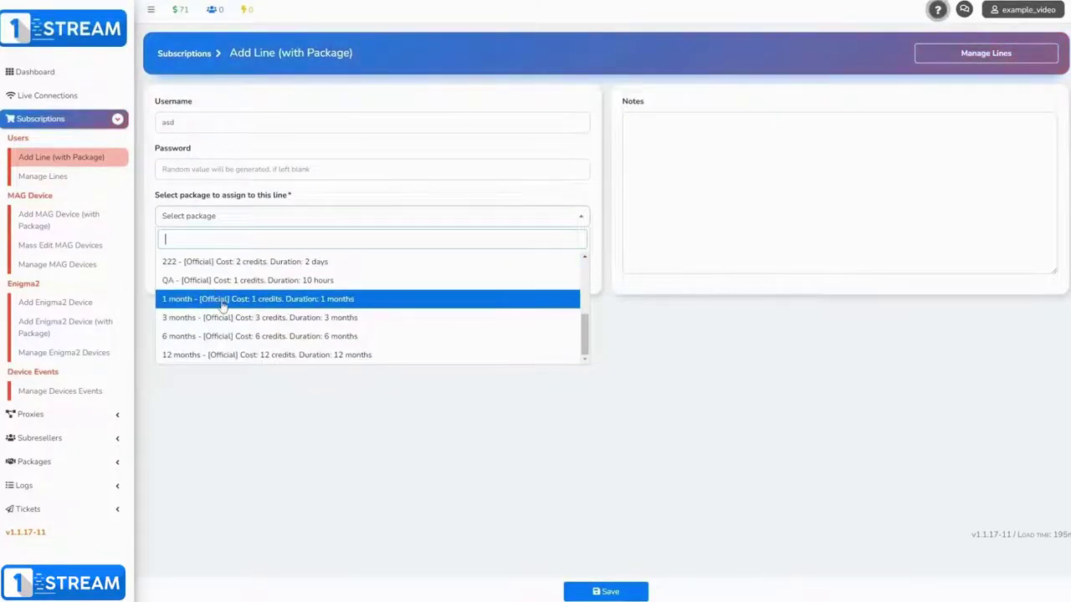
click(223, 301)
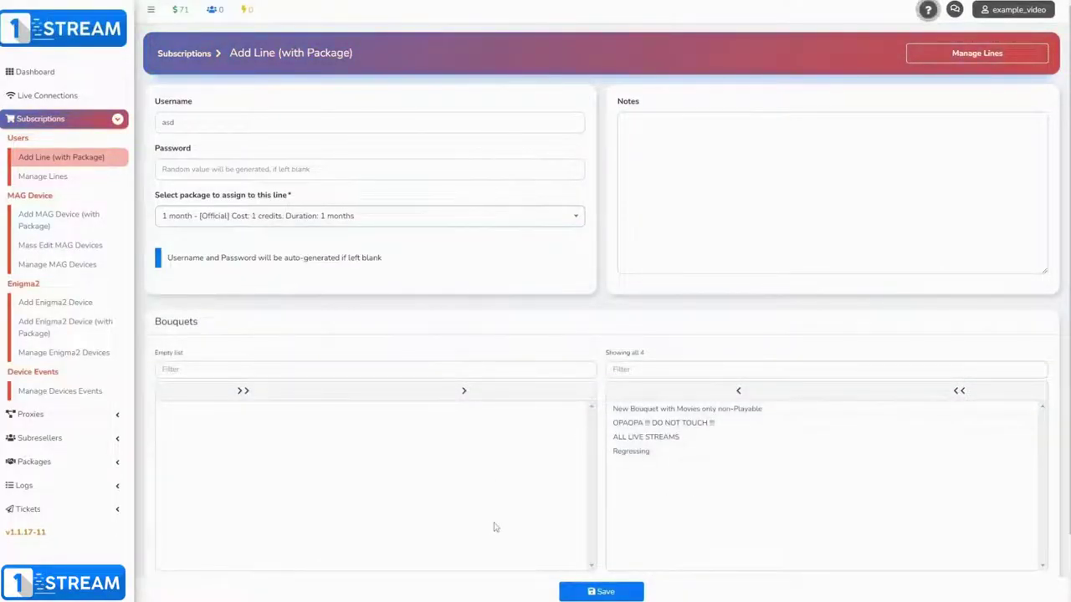
scroll(259, 469, down, 1)
click(608, 592)
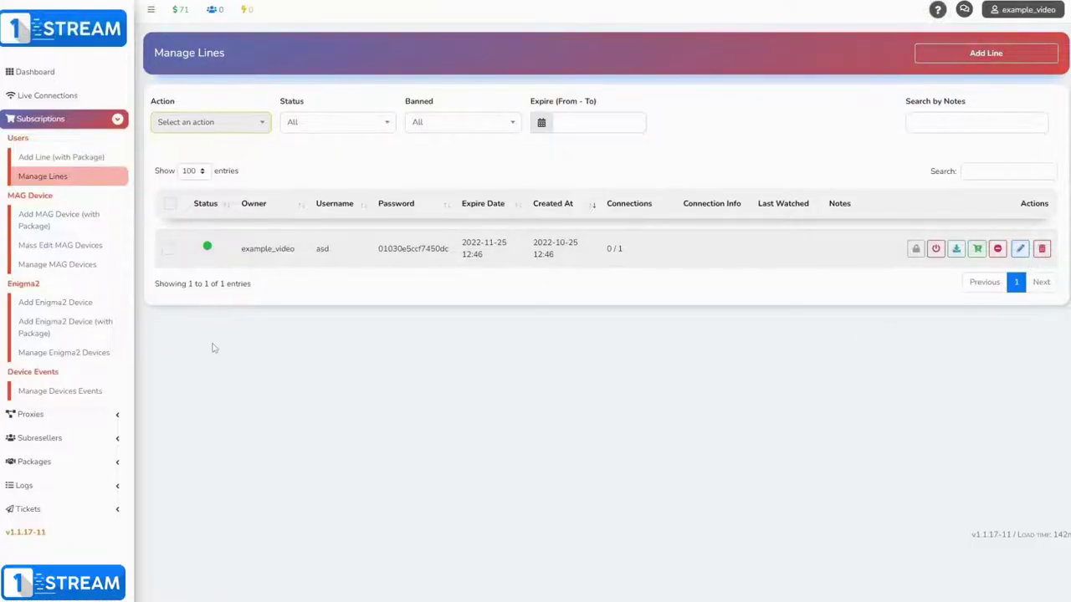
click(45, 223)
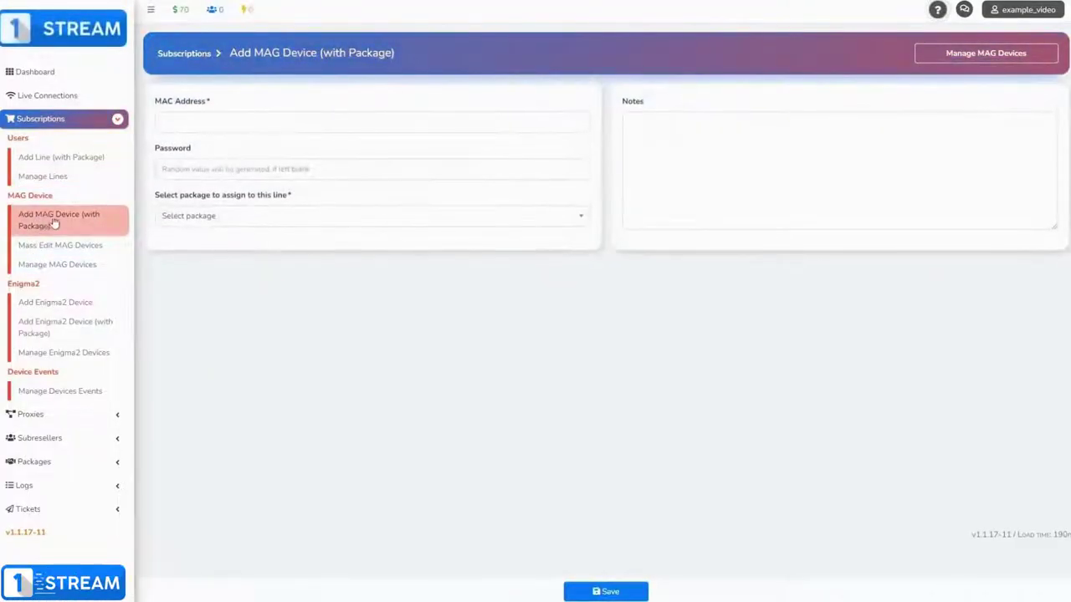
click(189, 123)
key(ctrl+v)
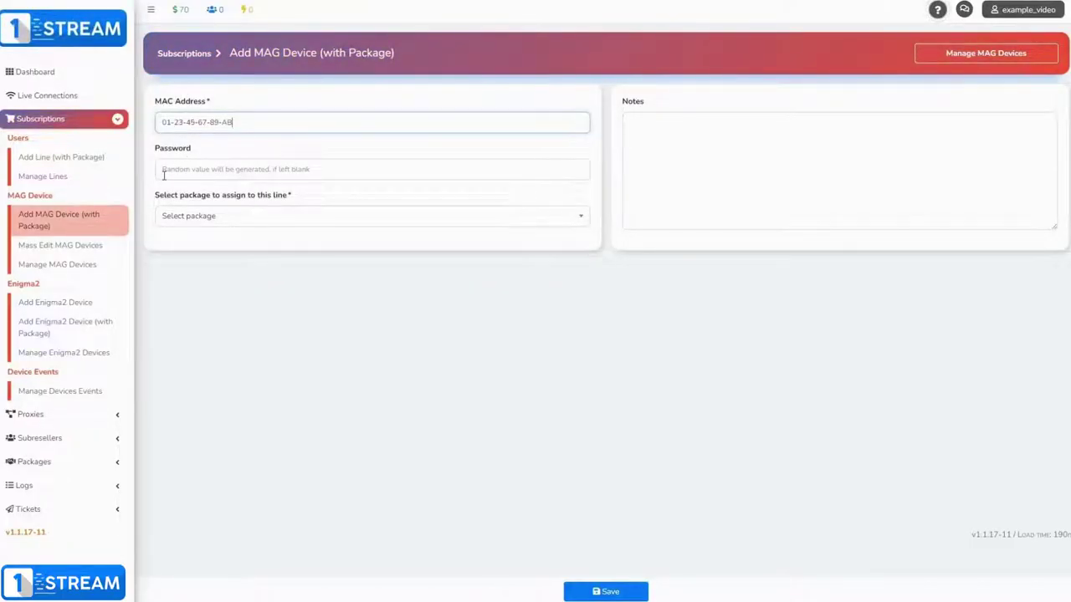
click(192, 219)
scroll(234, 318, down, 5)
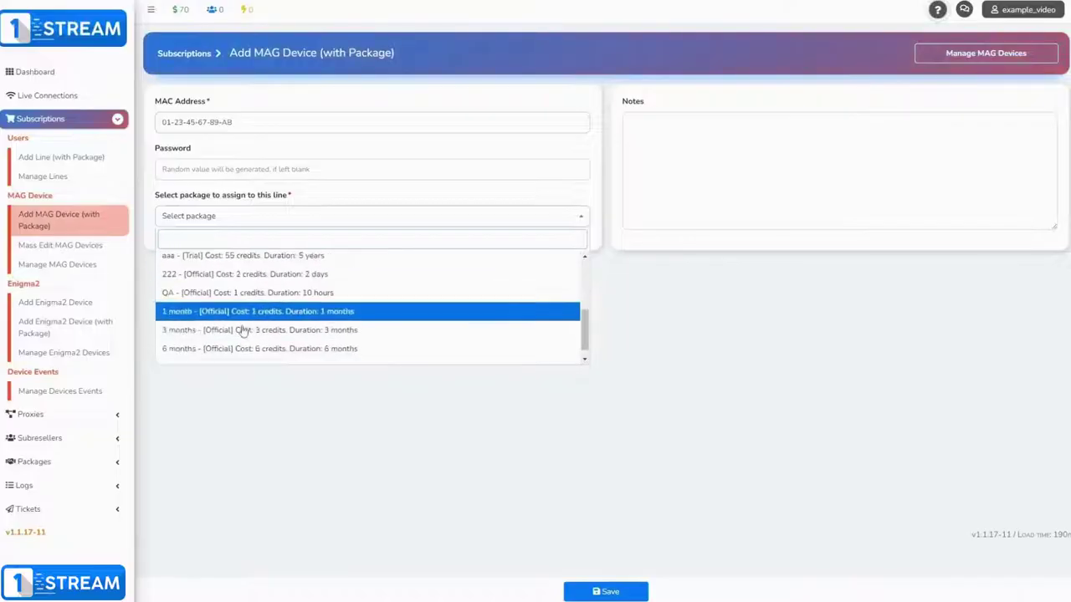
click(219, 322)
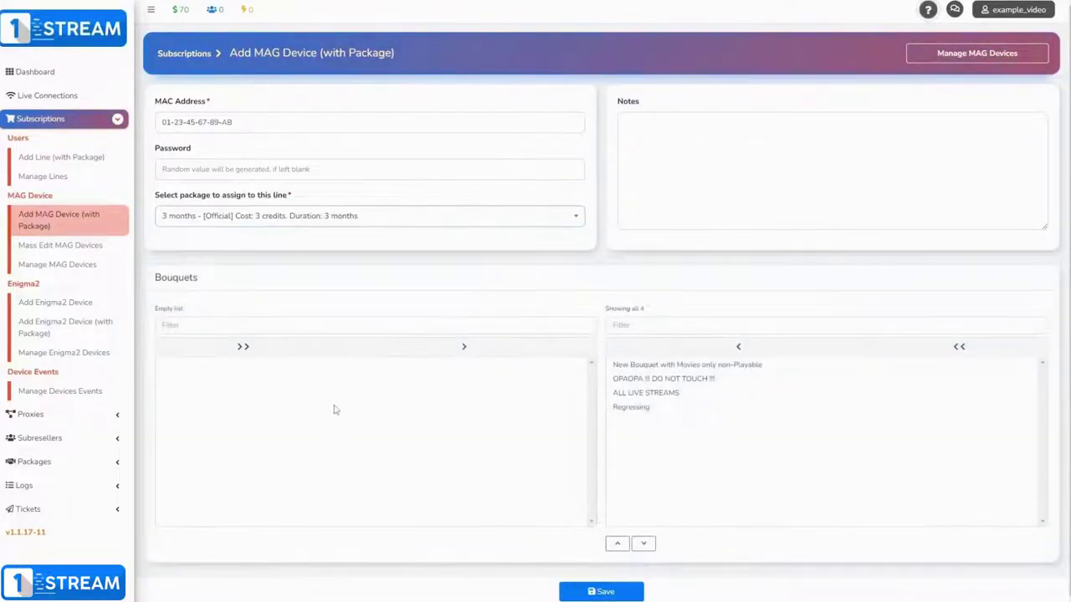
click(600, 591)
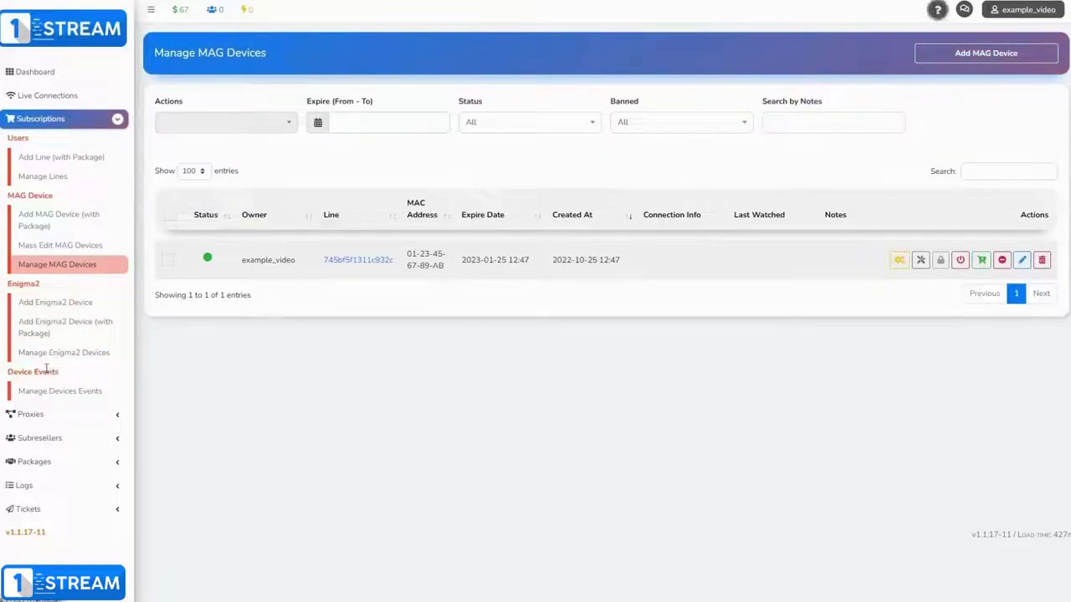
- Start adding a new proxy and name it asdfg
click(31, 415)
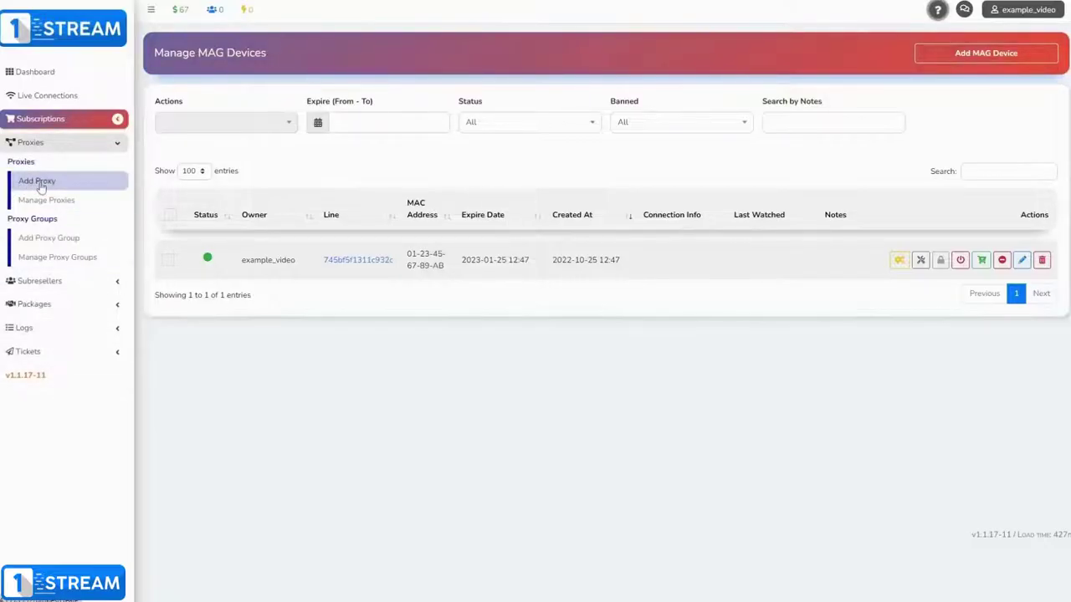
click(41, 187)
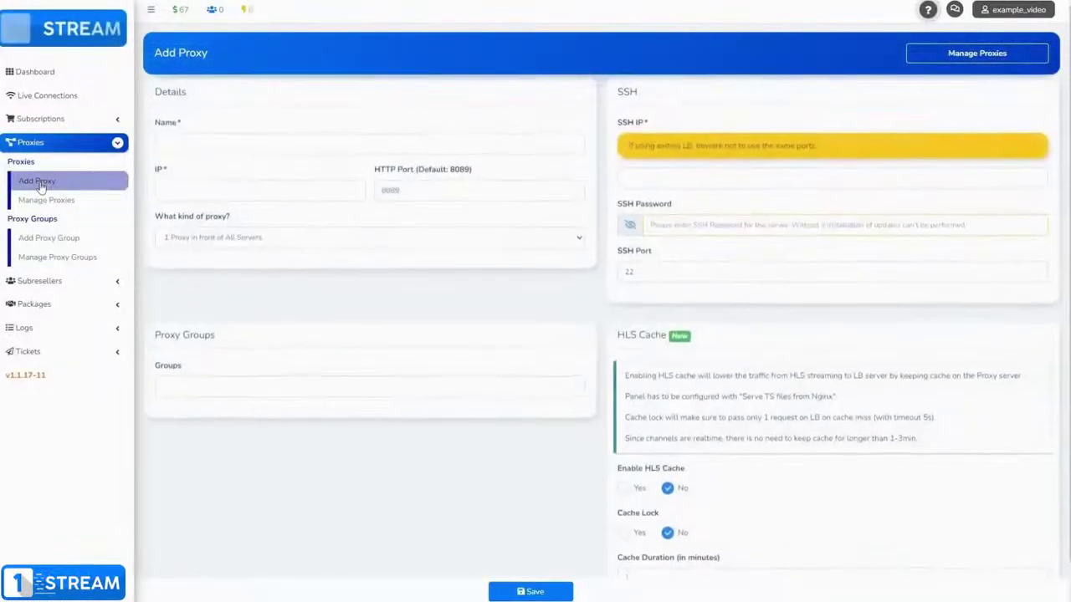
click(184, 147)
text(asdf)
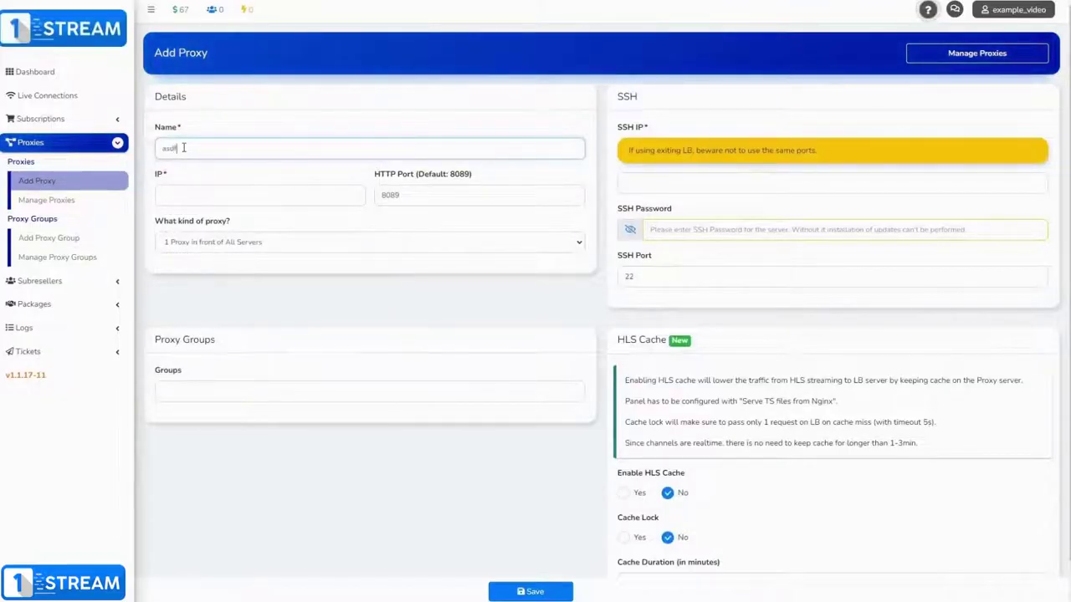
text(g)
- Copy 192.158.1.38 from the Notepad examples into the proxy's IP and choose the kind 1 Proxy in front of All Servers
click(183, 198)
key(alt+Tab)
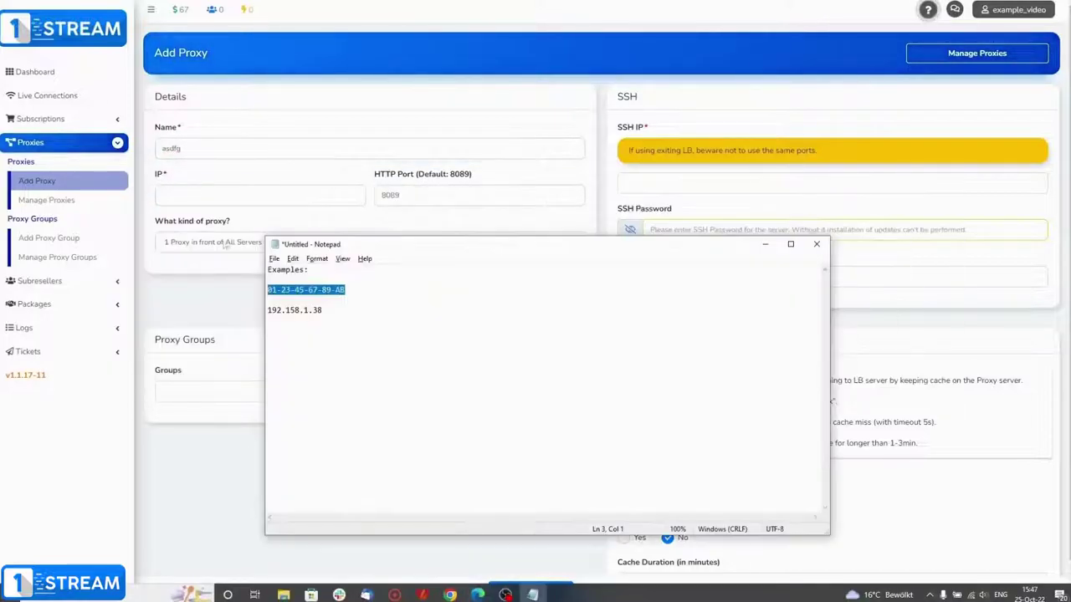
drag(323, 311, 268, 311)
key(ctrl+c)
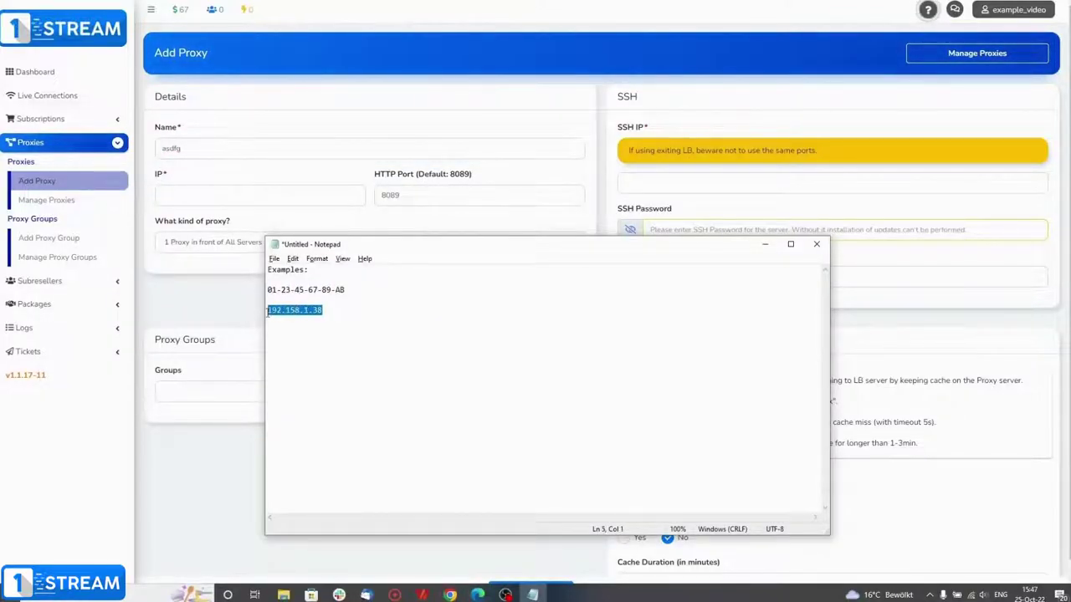
click(184, 200)
key(ctrl+v)
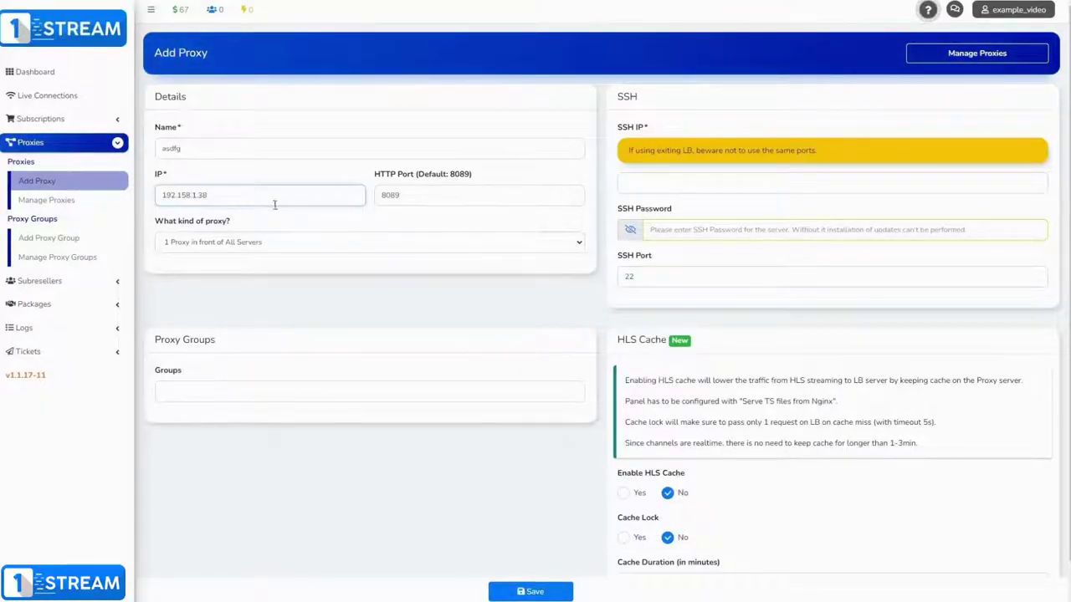
click(226, 242)
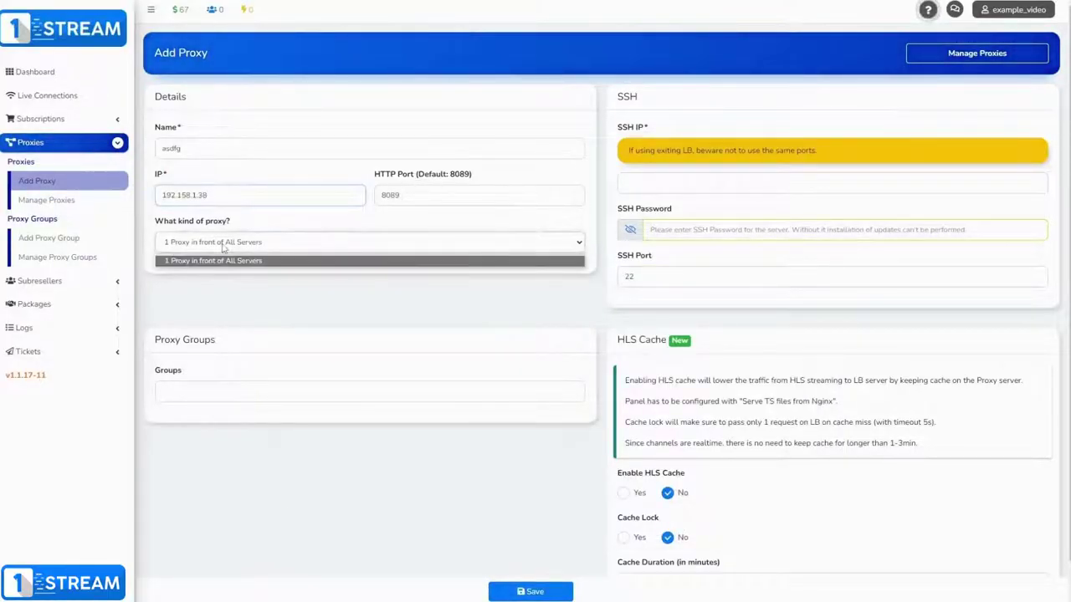
click(226, 253)
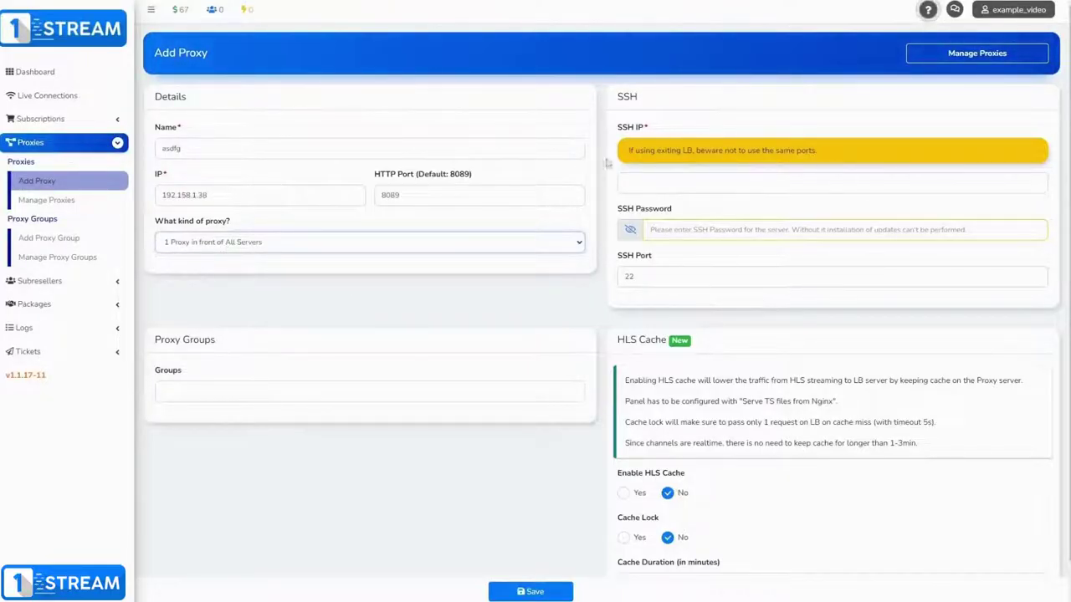
- Set the proxy's SSH IP to 192.158.1.38 and try to save the proxy without an SSH password
click(644, 186)
text(192.168.1.38)
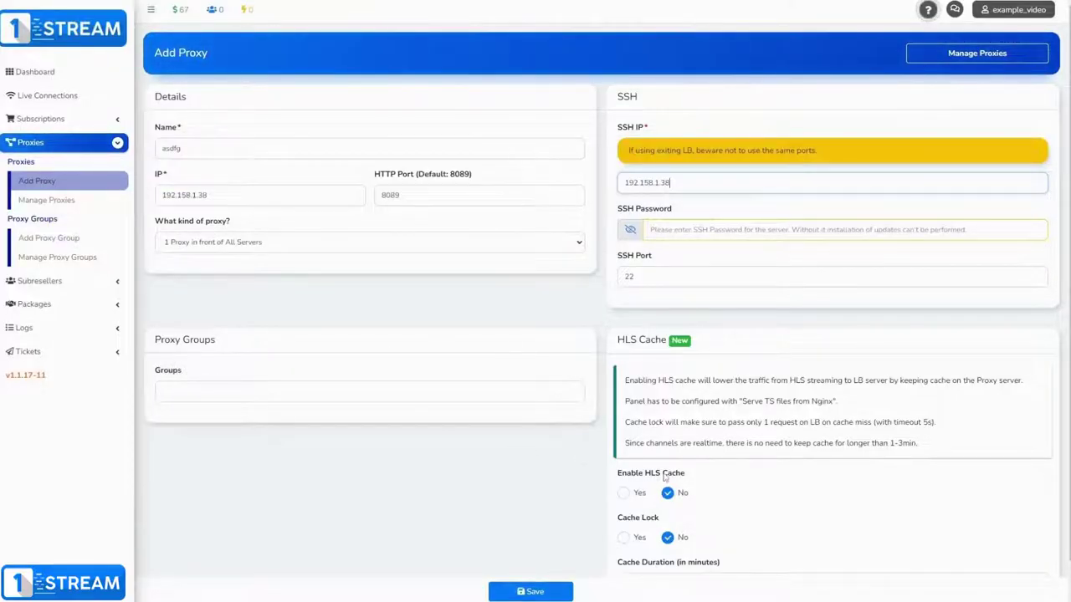
scroll(657, 456, down, 1)
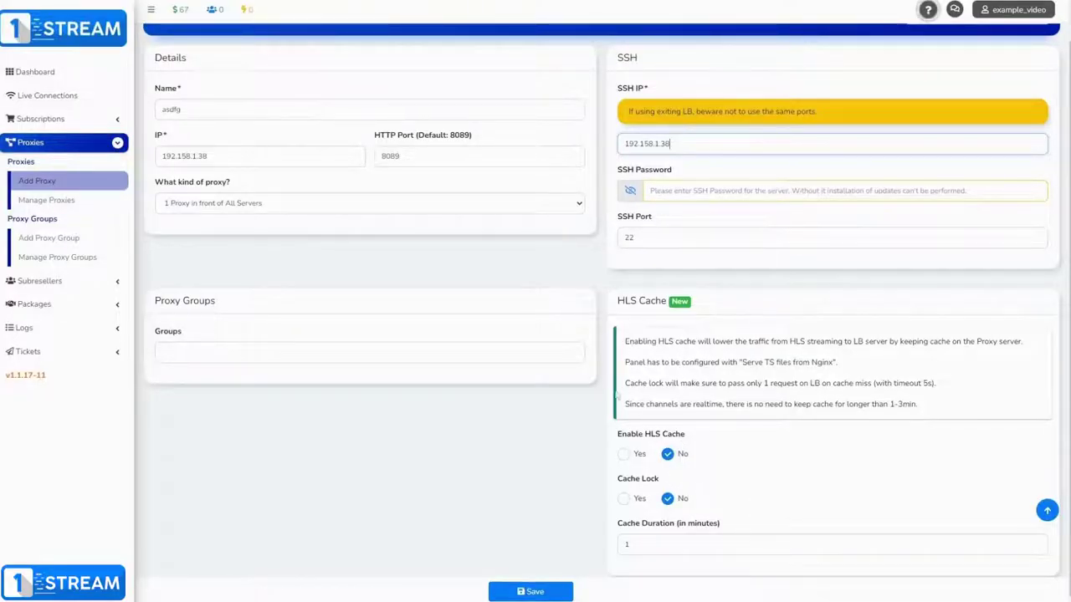
click(512, 592)
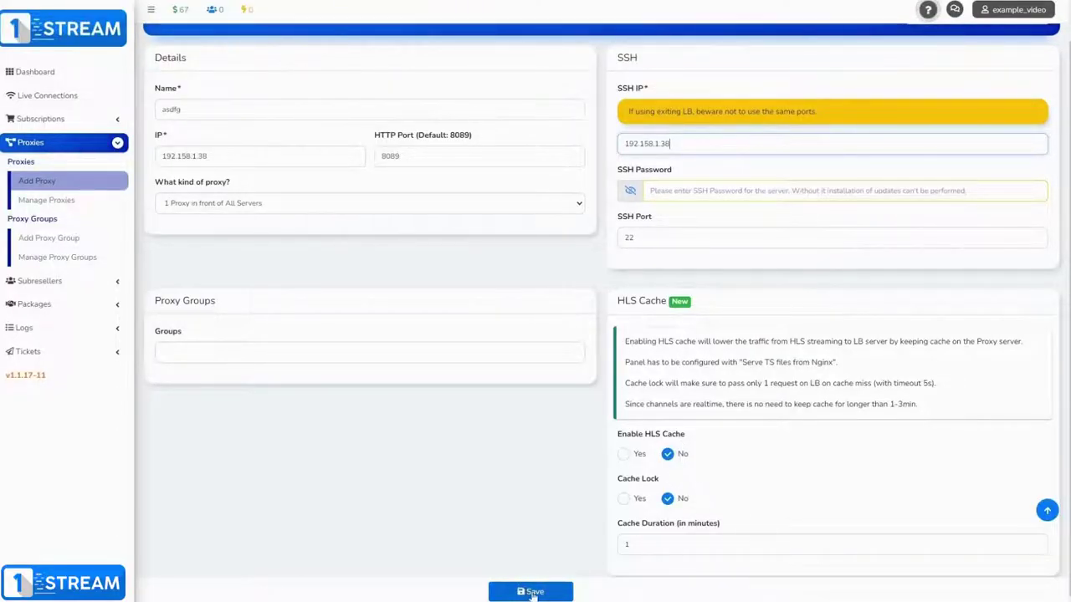
click(535, 593)
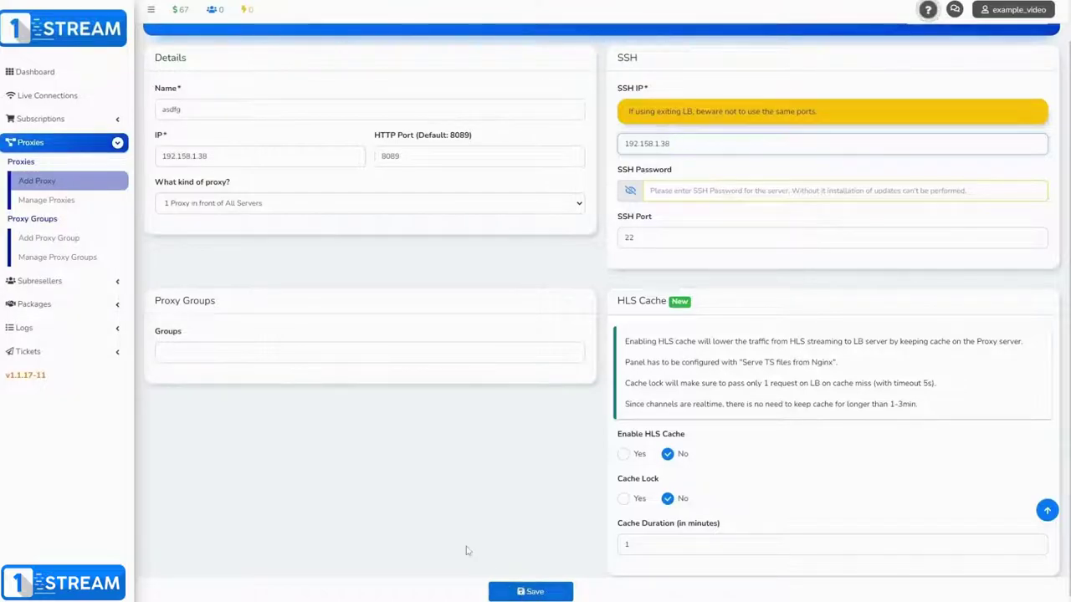
- Open the form for adding a proxy group
click(46, 240)
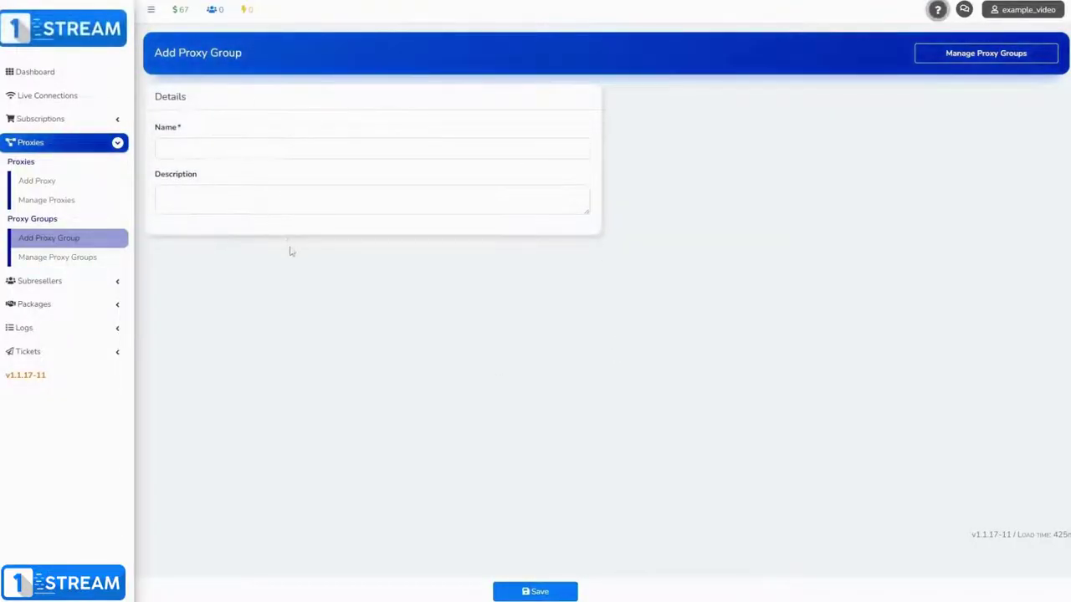
- Start adding a subreseller with the username example_sub and fill in its email with the second saved suggestion
click(64, 285)
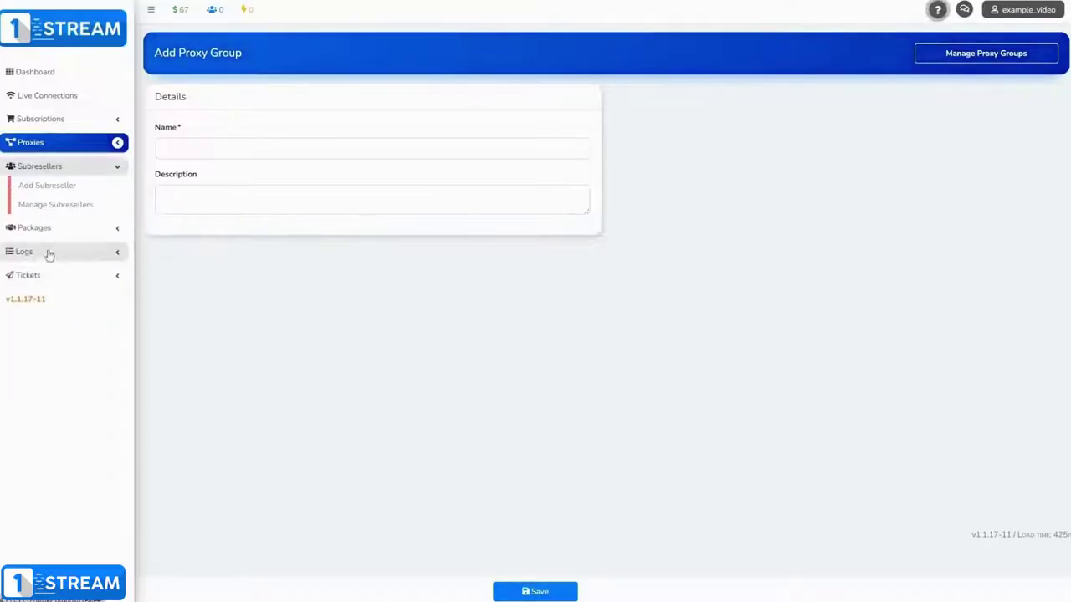
click(46, 191)
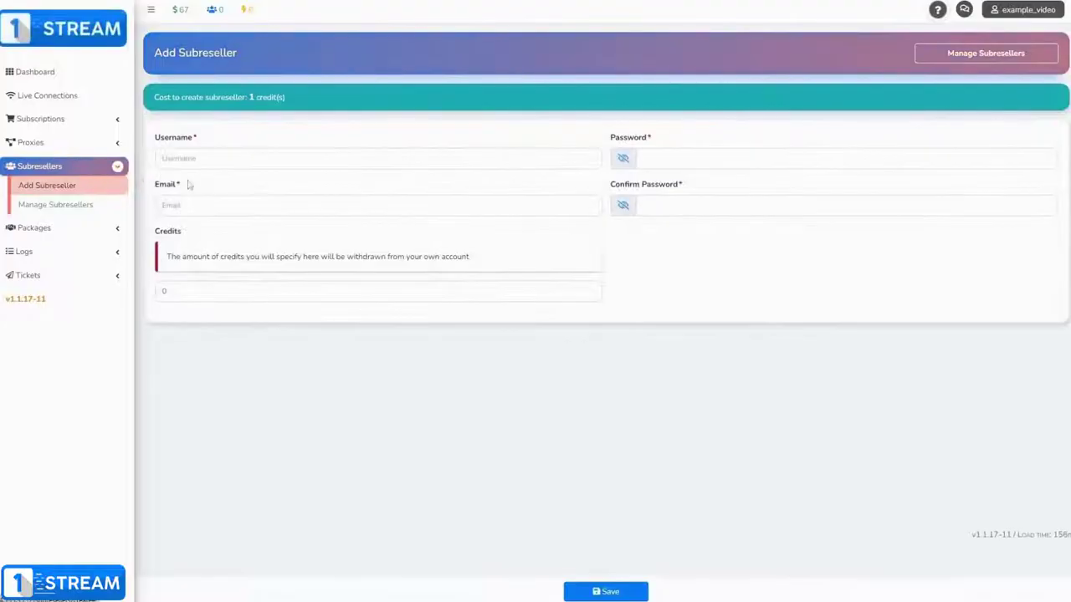
click(215, 162)
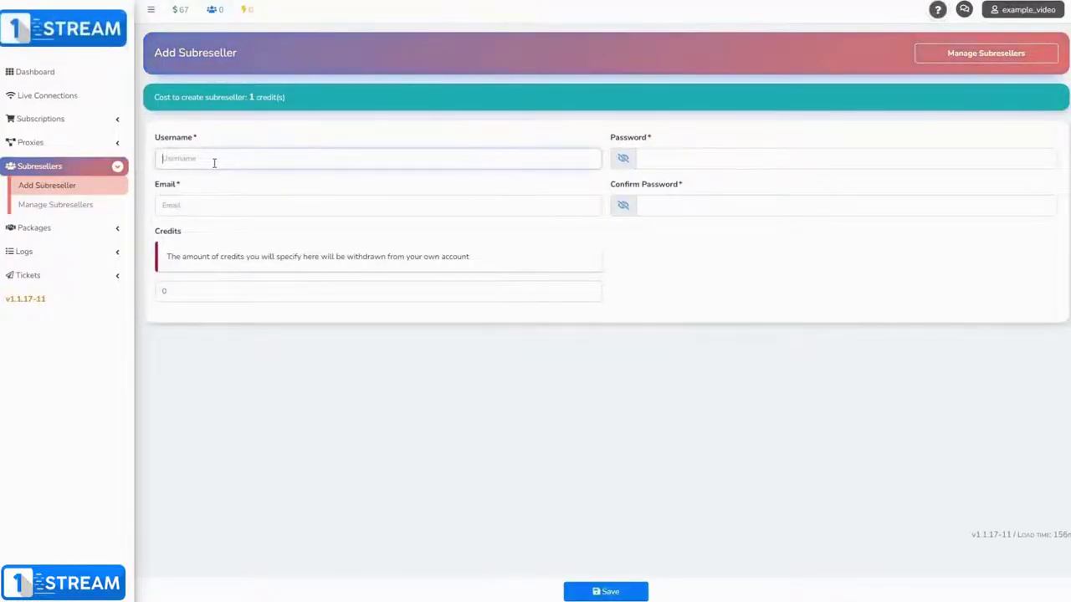
text(example_sub)
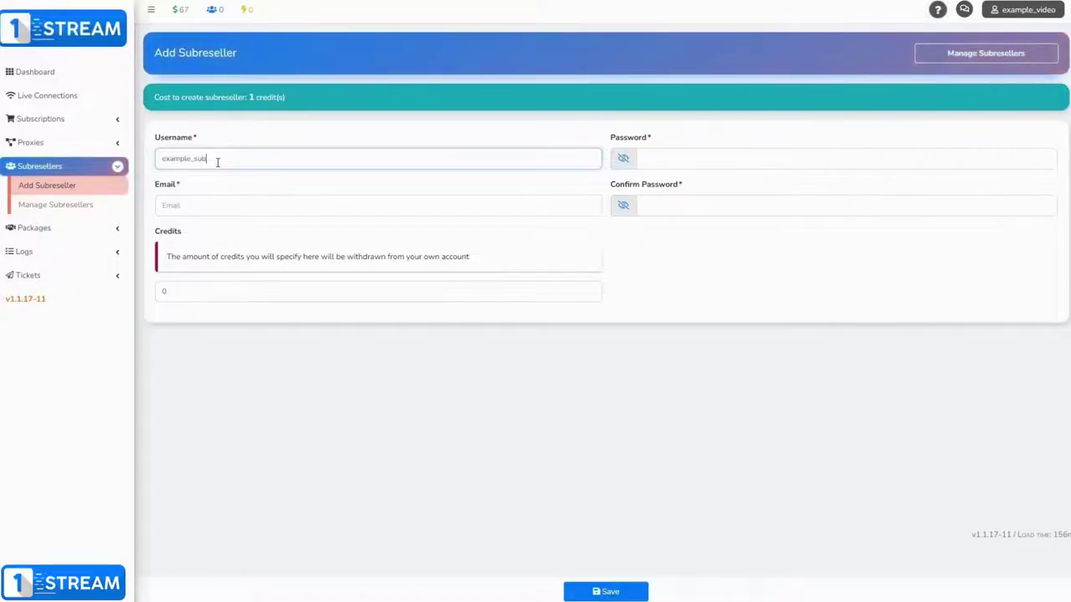
click(196, 208)
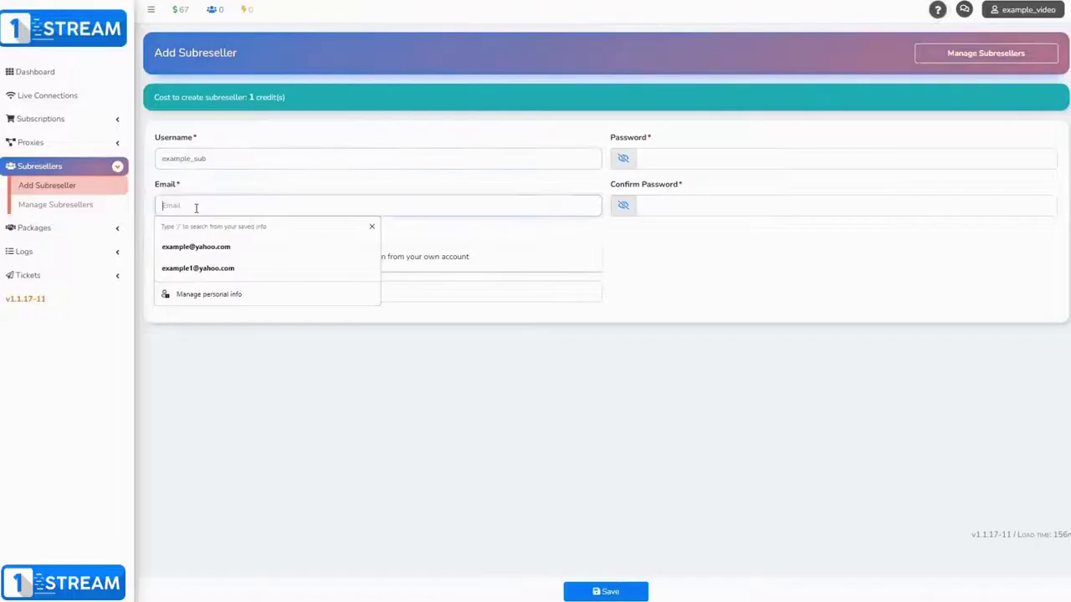
click(201, 270)
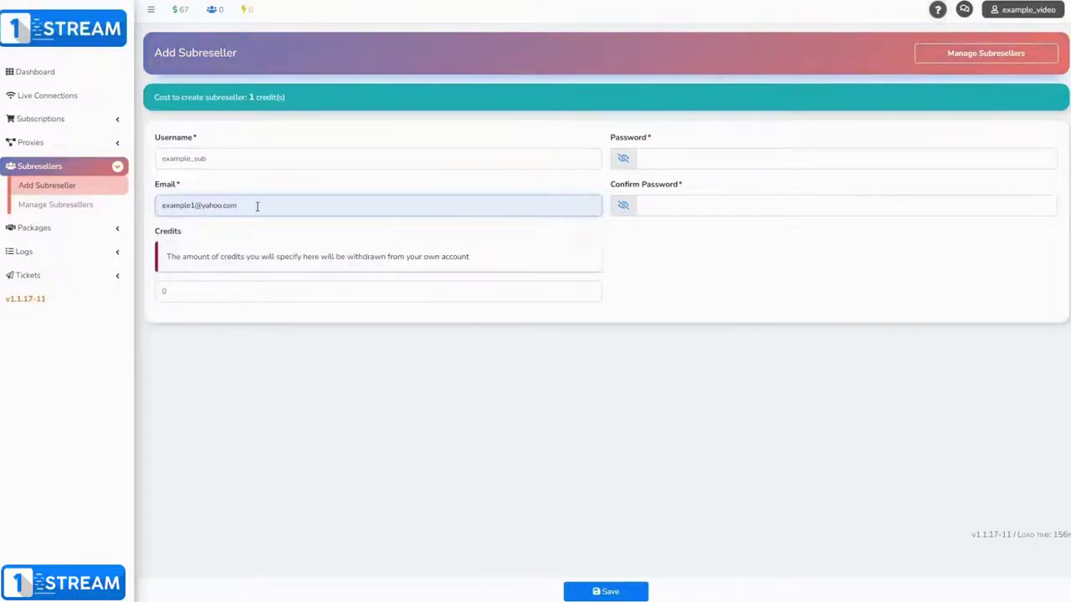
- Enter and confirm the subreseller's password, set its credits to 10 and save the account
click(672, 161)
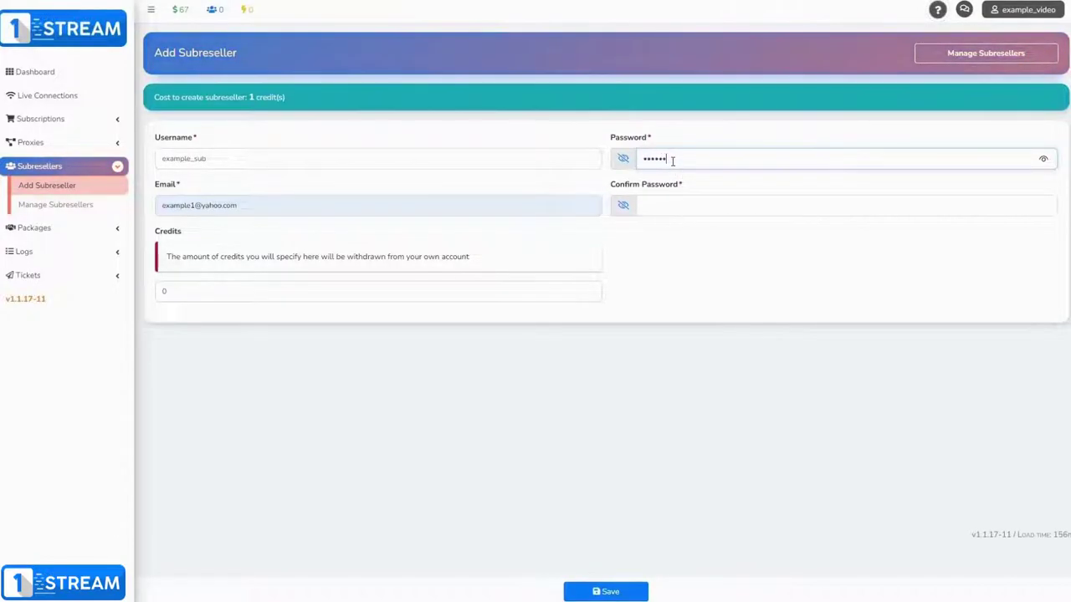
click(679, 210)
text(1)
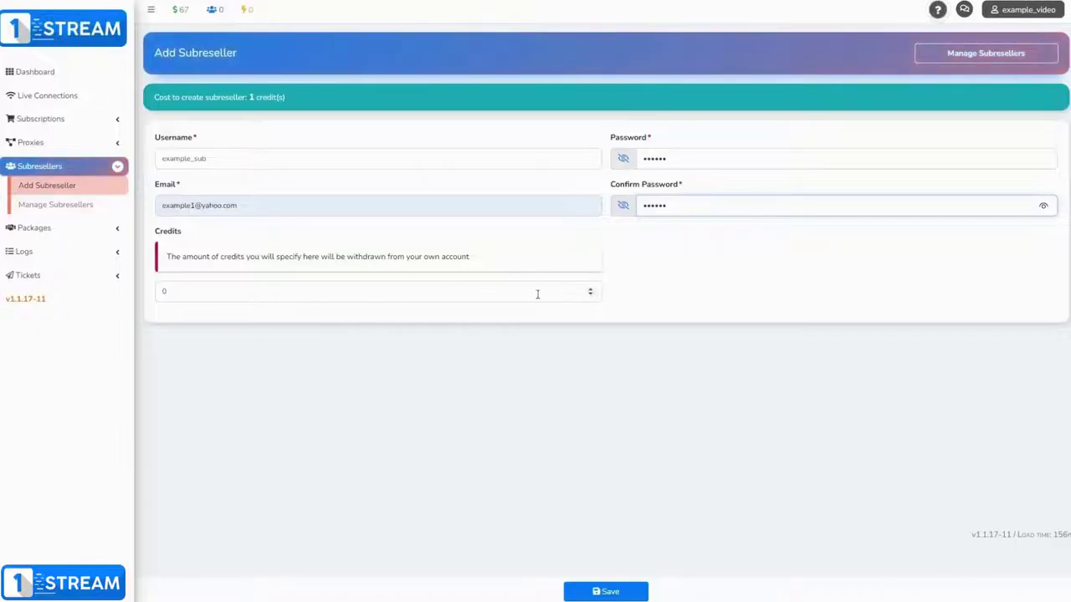
click(419, 289)
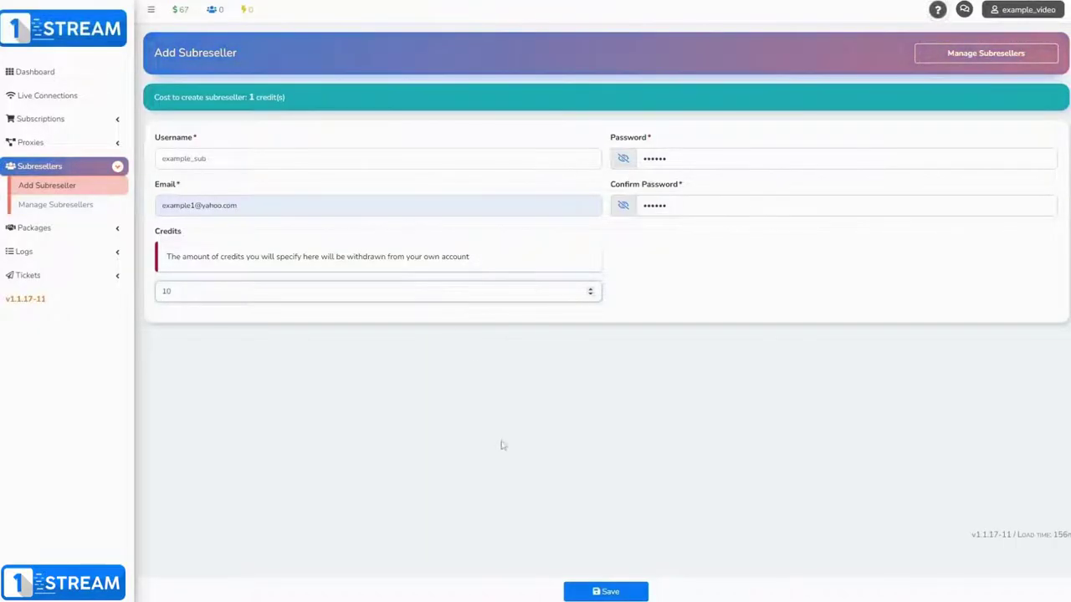
click(608, 592)
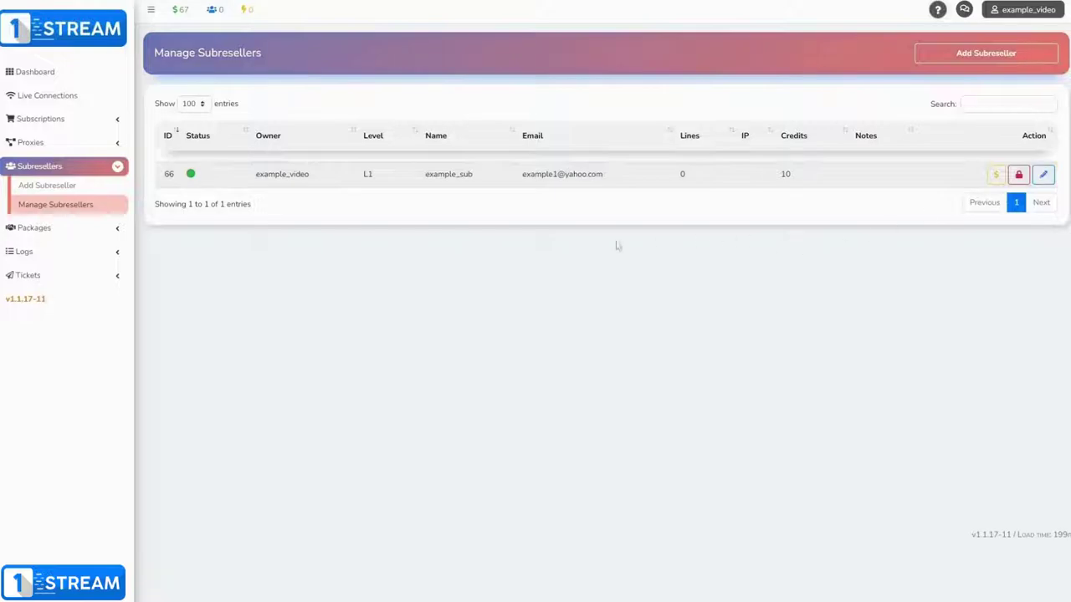
- Review the list of available packages and the credits history log
click(29, 229)
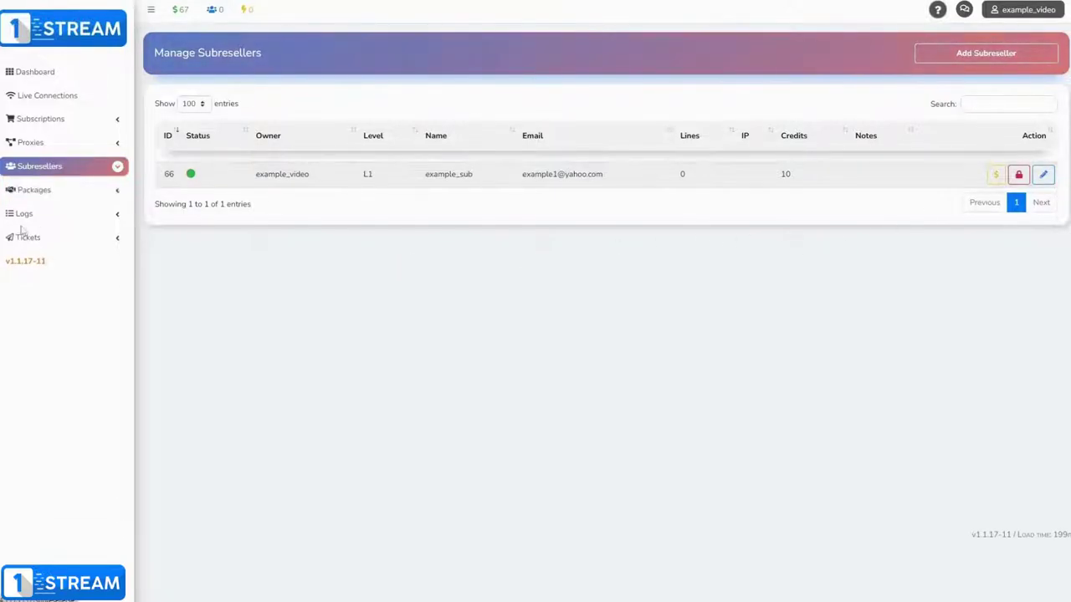
click(43, 212)
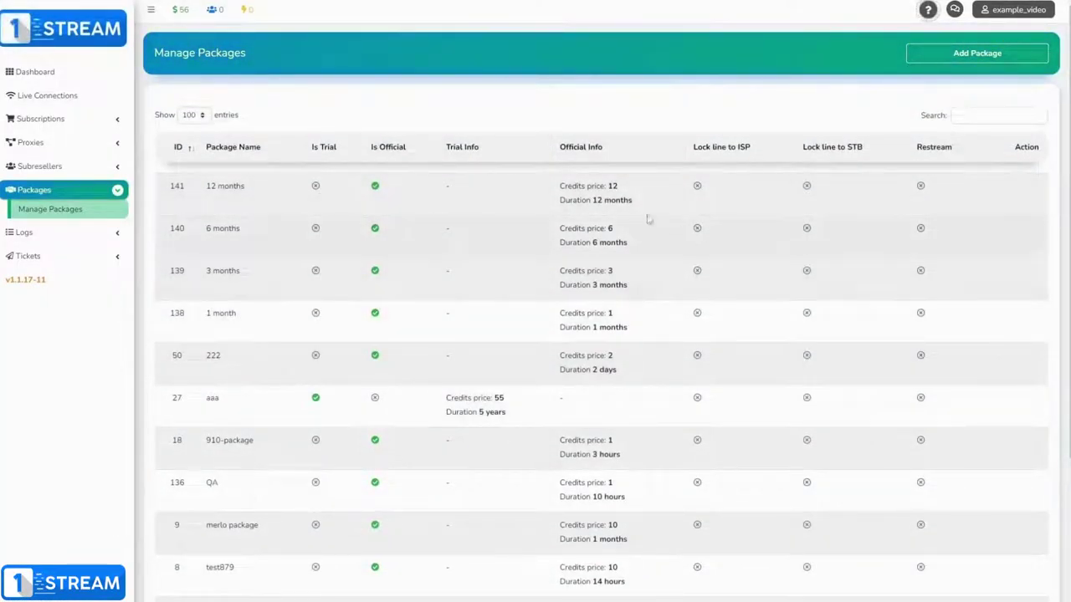
click(24, 233)
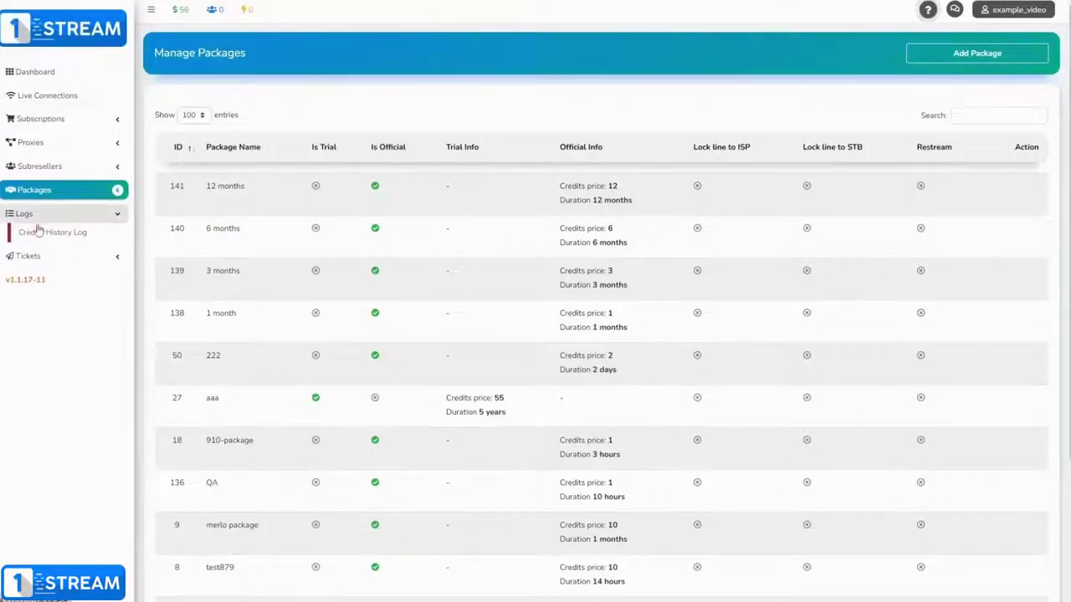
click(49, 235)
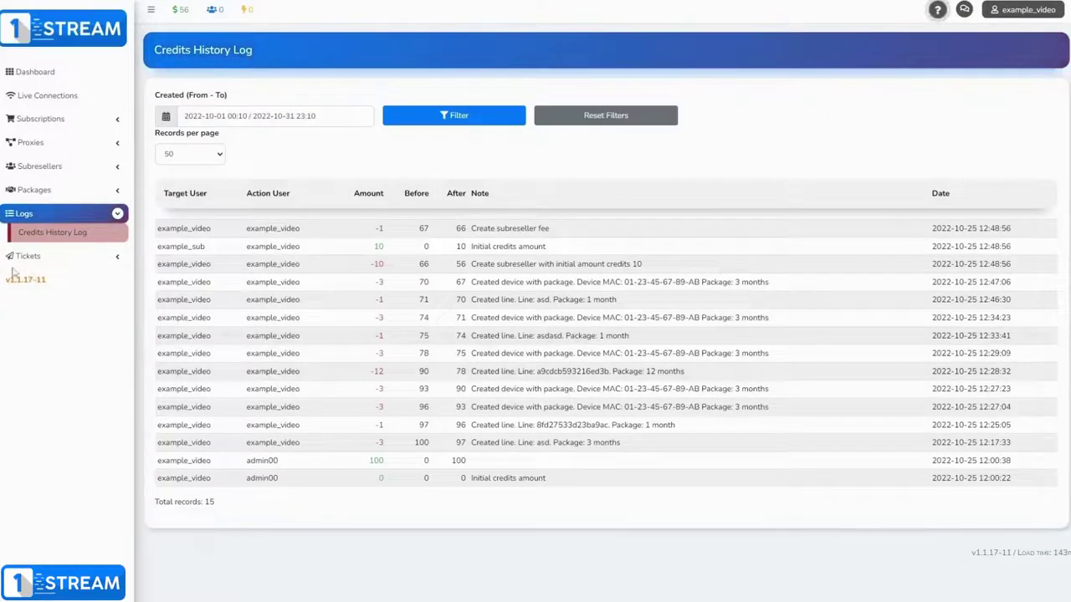
- Open the form for creating a support ticket
click(48, 266)
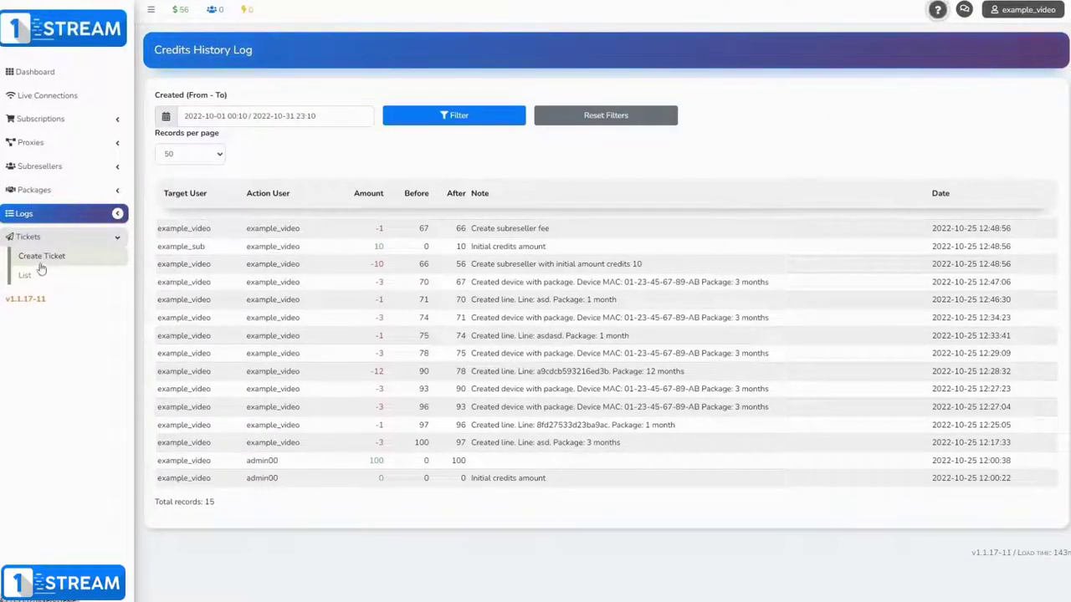
click(38, 259)
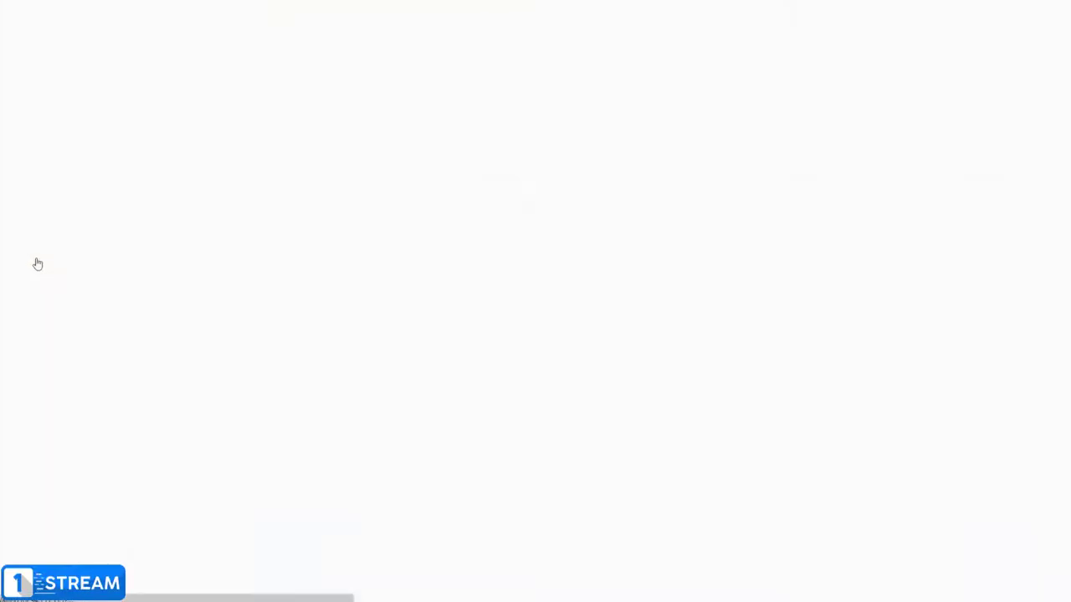